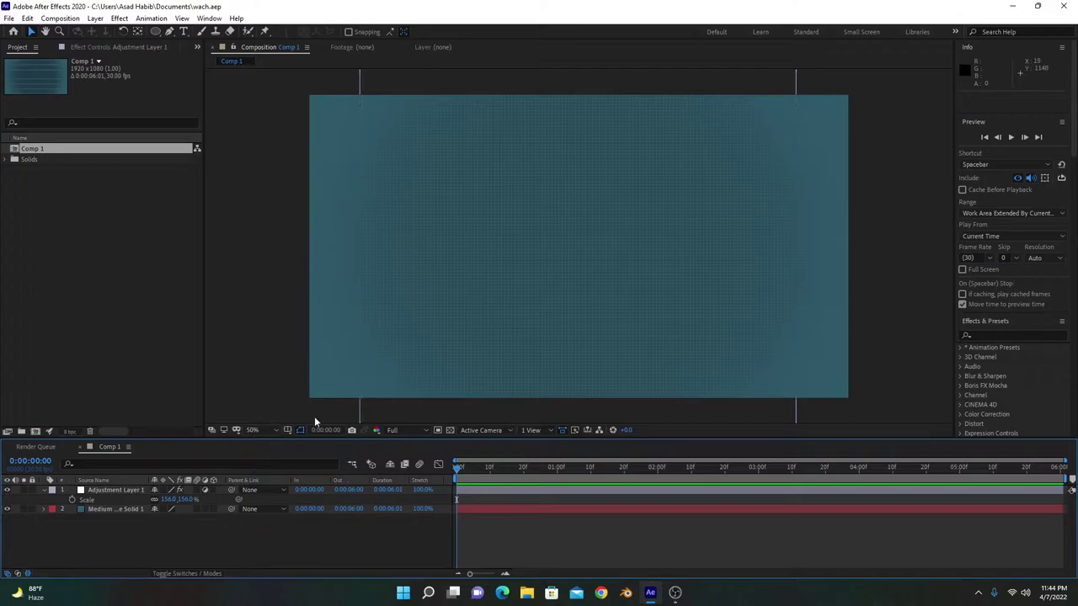
# Step: Set the composition's duration to 0:01:00:00
pyautogui.hotkey('ctrl', 'k')
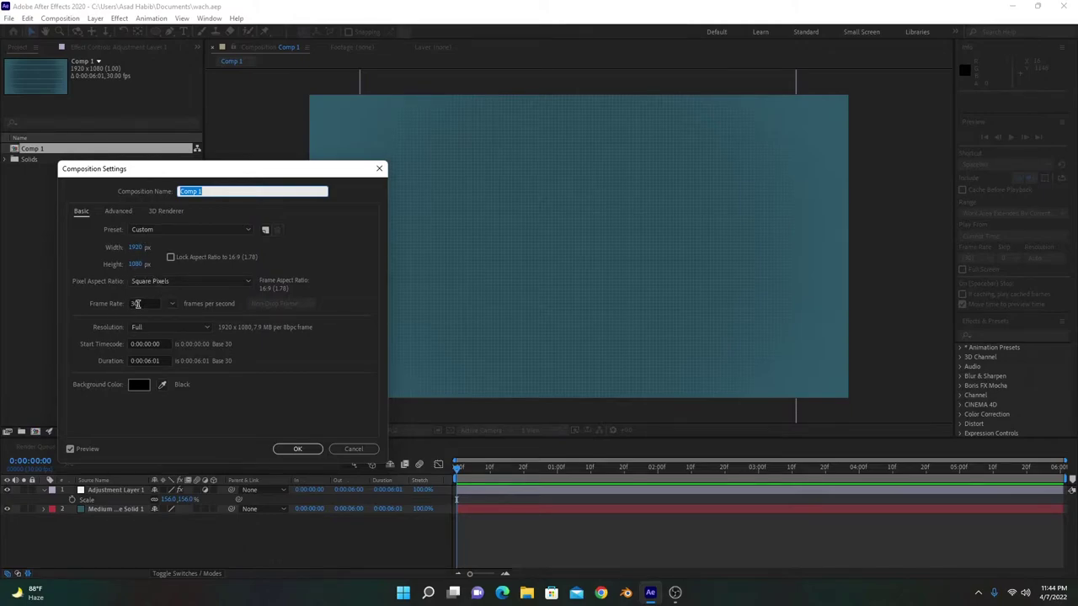
pyautogui.click(172, 304)
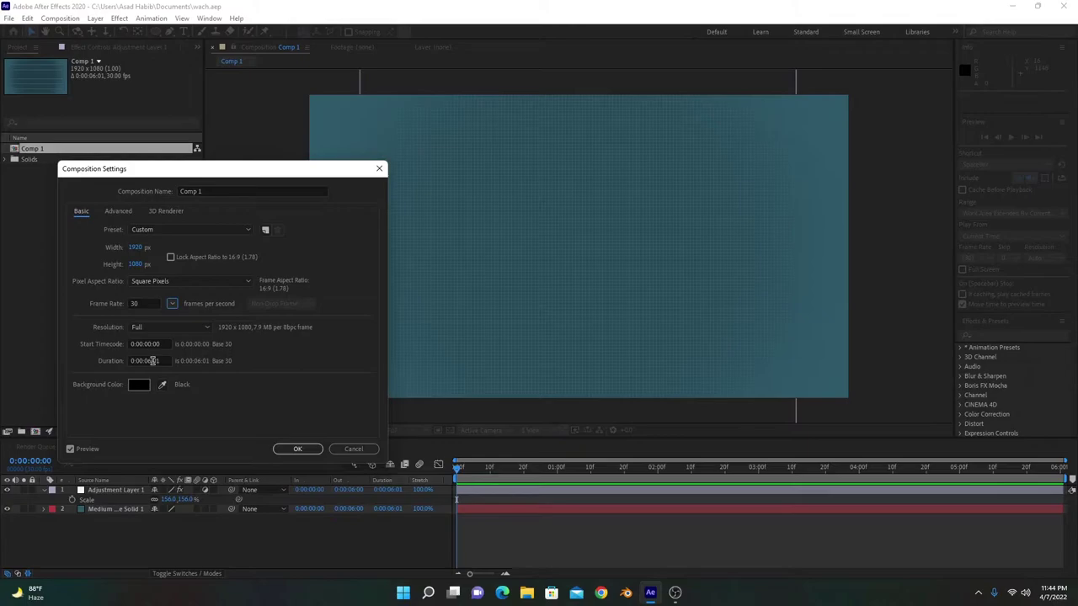
pyautogui.click(153, 361)
pyautogui.press('BackSpace')
pyautogui.write('0')
pyautogui.click(298, 449)
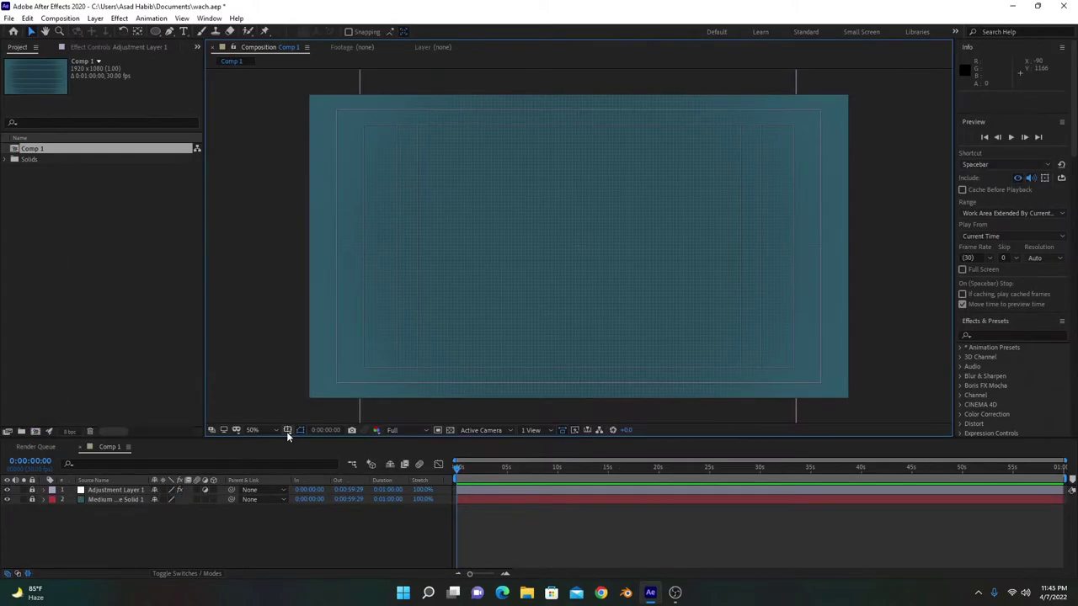
# Step: Draw a circle about 576 px wide, centred in the composition, with the Ellipse tool
pyautogui.click(287, 431)
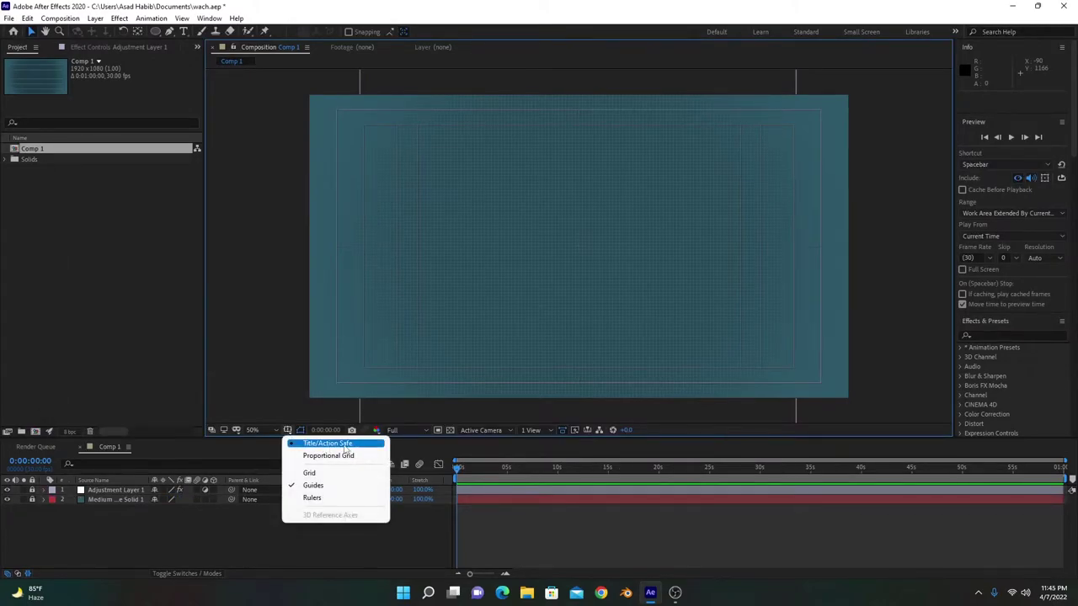
pyautogui.click(556, 252)
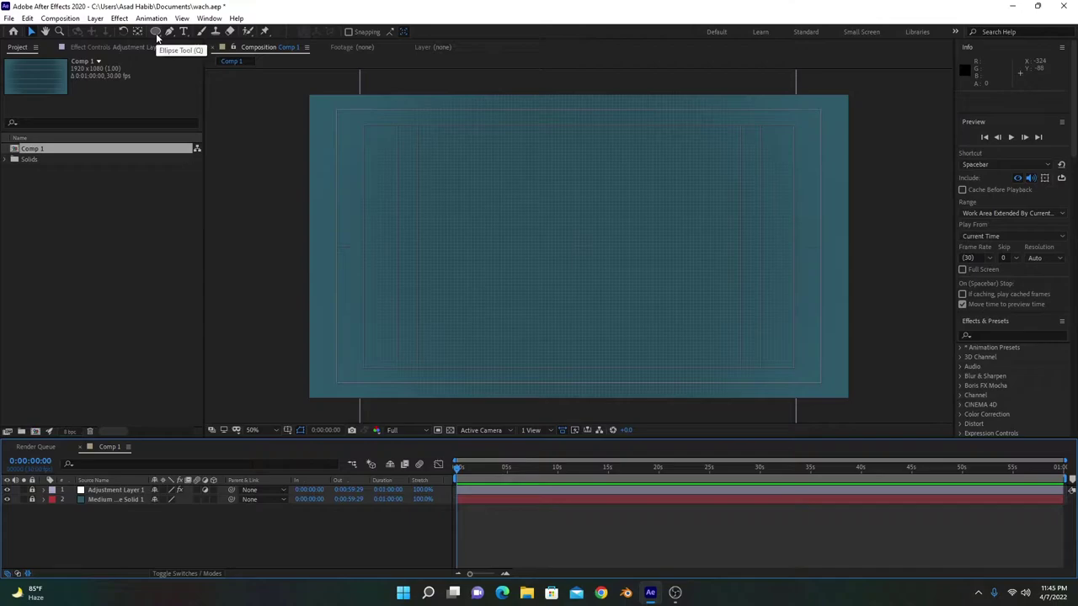
pyautogui.moveTo(156, 36); pyautogui.dragTo(196, 33)
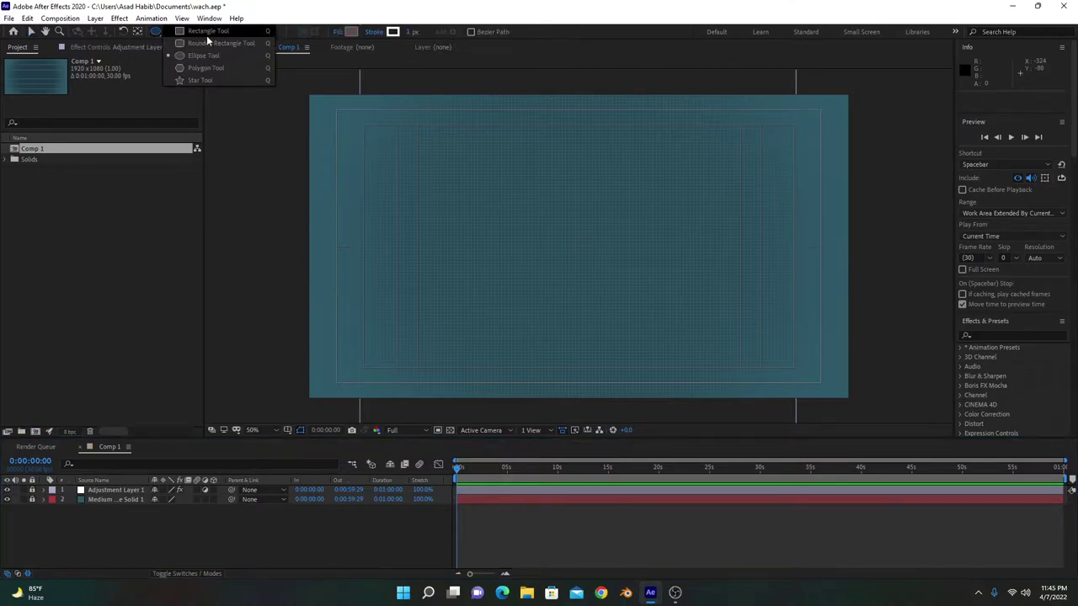
pyautogui.click(155, 34)
pyautogui.click(155, 35)
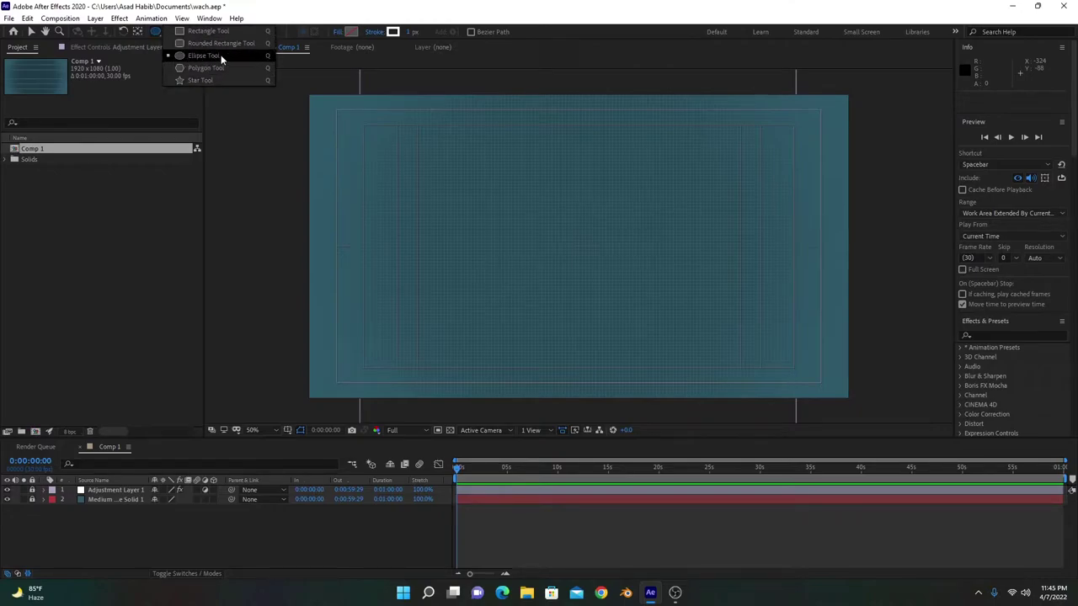
pyautogui.moveTo(221, 58); pyautogui.dragTo(221, 57)
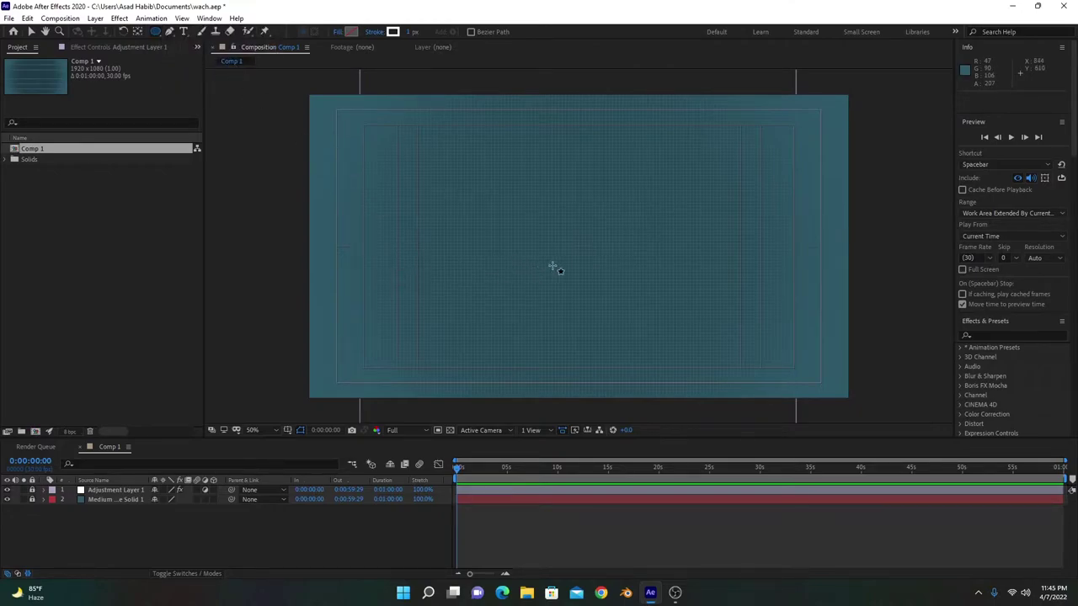
pyautogui.scroll(2, 554, 268)
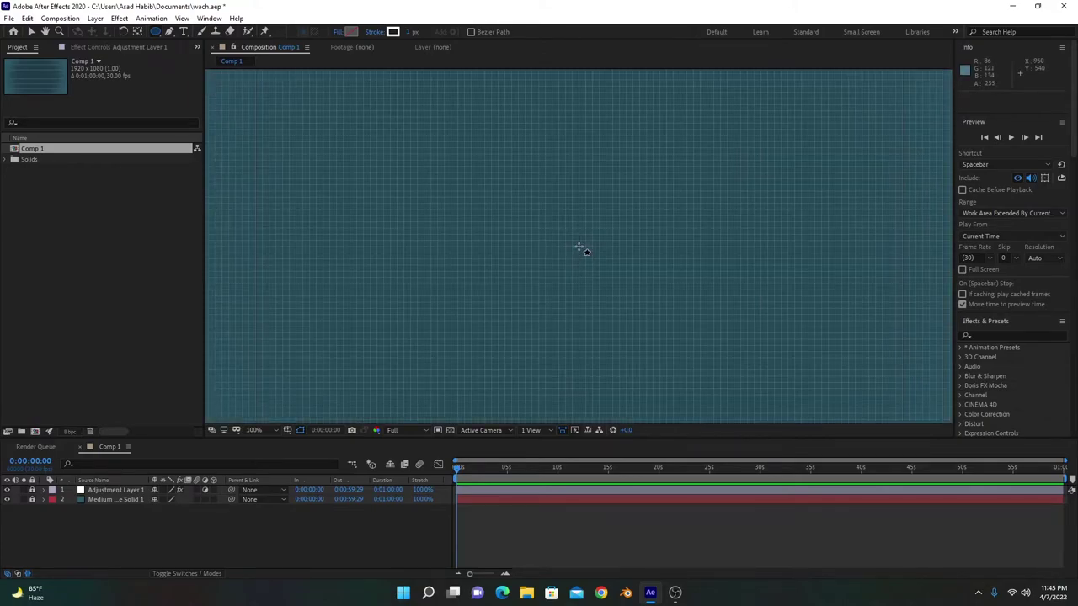
pyautogui.moveTo(579, 247); pyautogui.dragTo(735, 342)
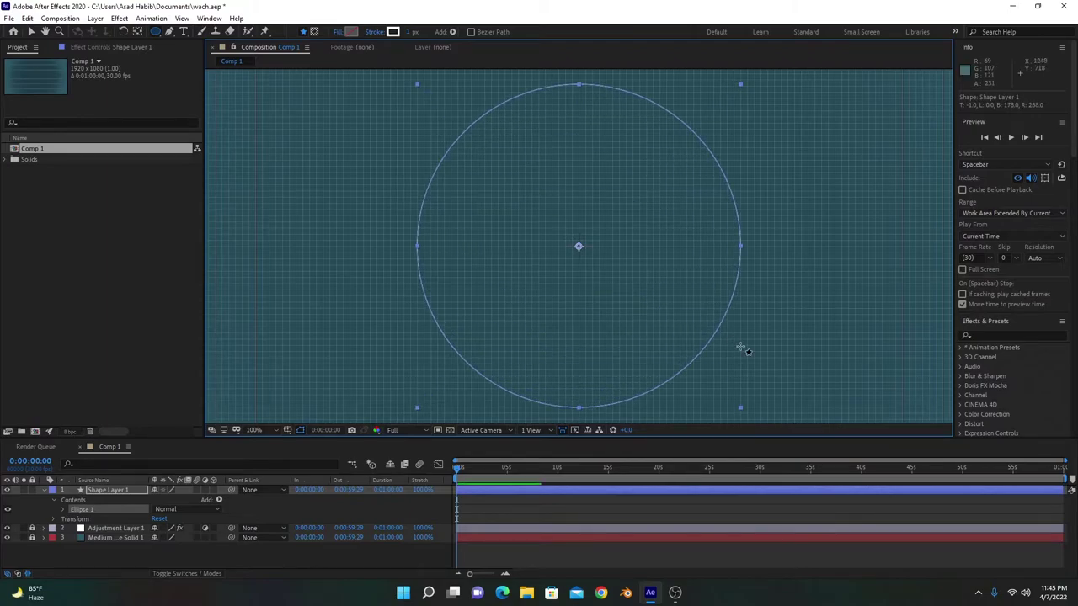
# Step: Set the circle's stroke width to 15 px and deselect its layer
pyautogui.press(',')
pyautogui.press(',')
pyautogui.moveTo(411, 31); pyautogui.dragTo(570, 19)
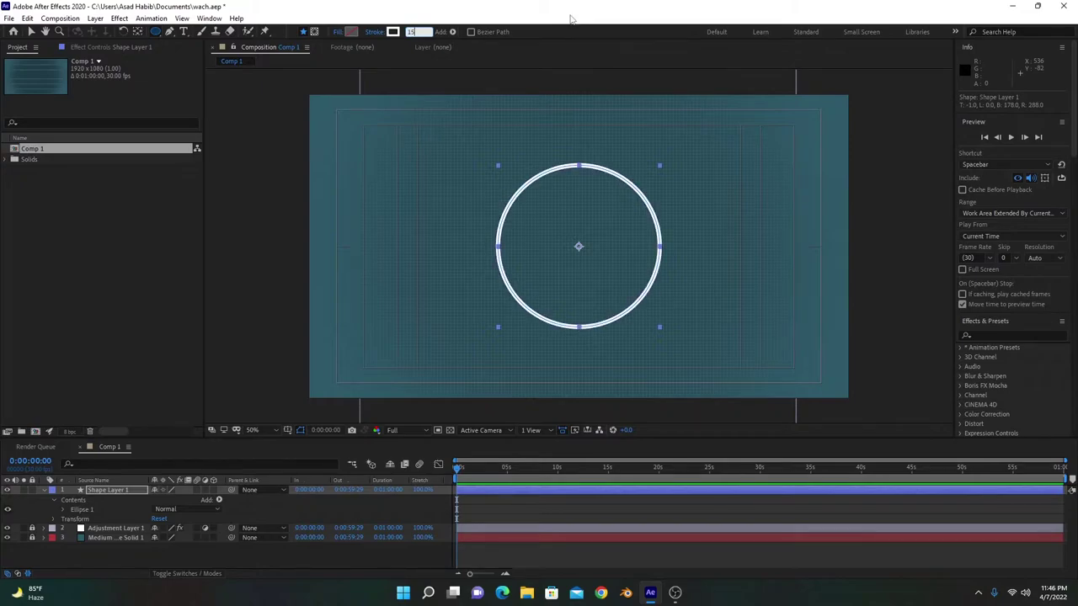
pyautogui.click(139, 33)
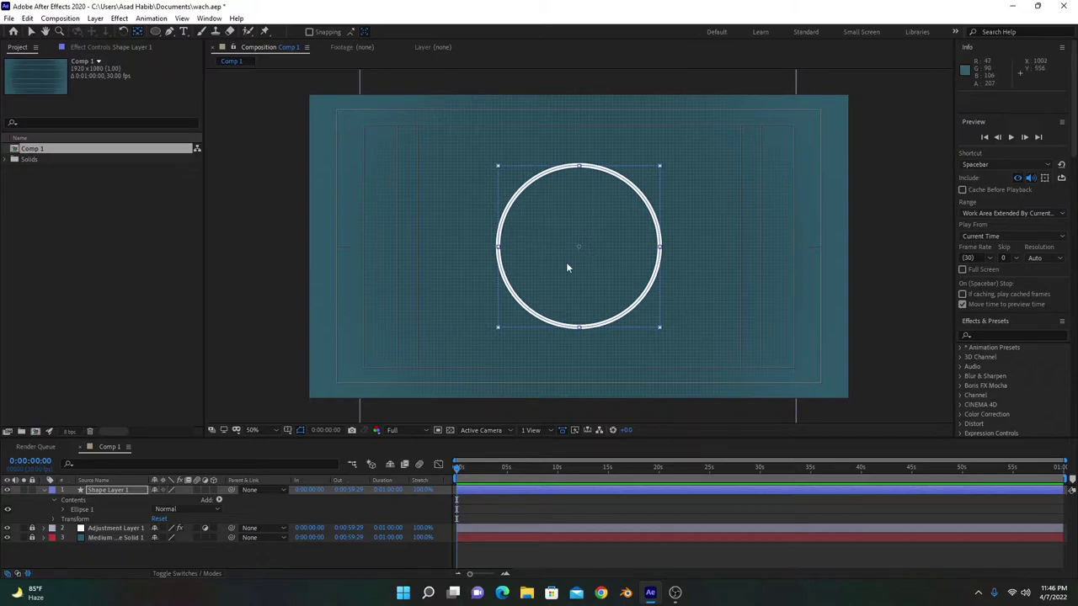
pyautogui.click(31, 31)
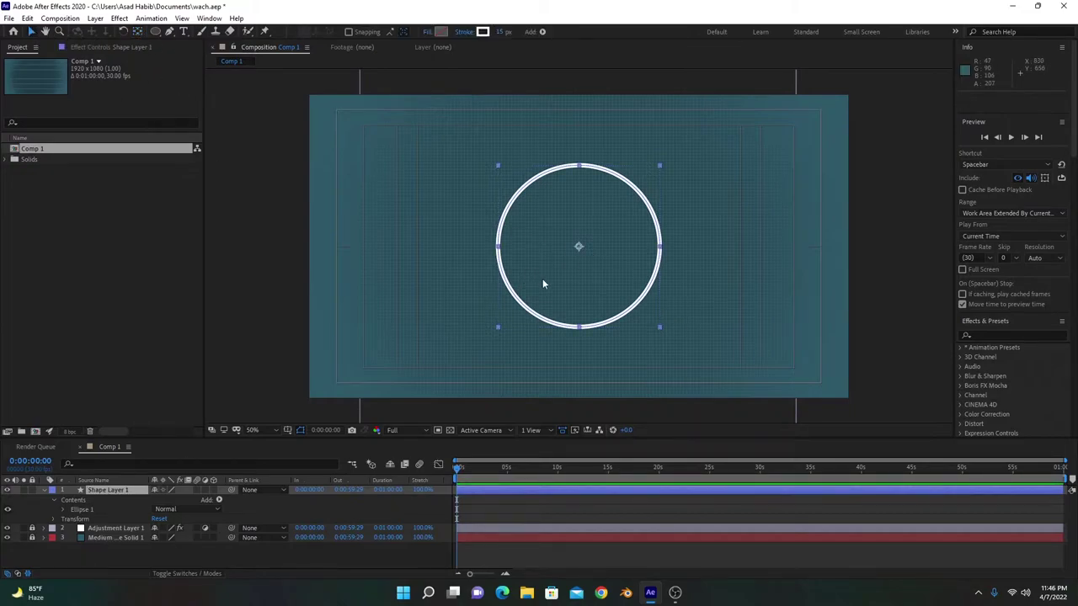
pyautogui.click(122, 545)
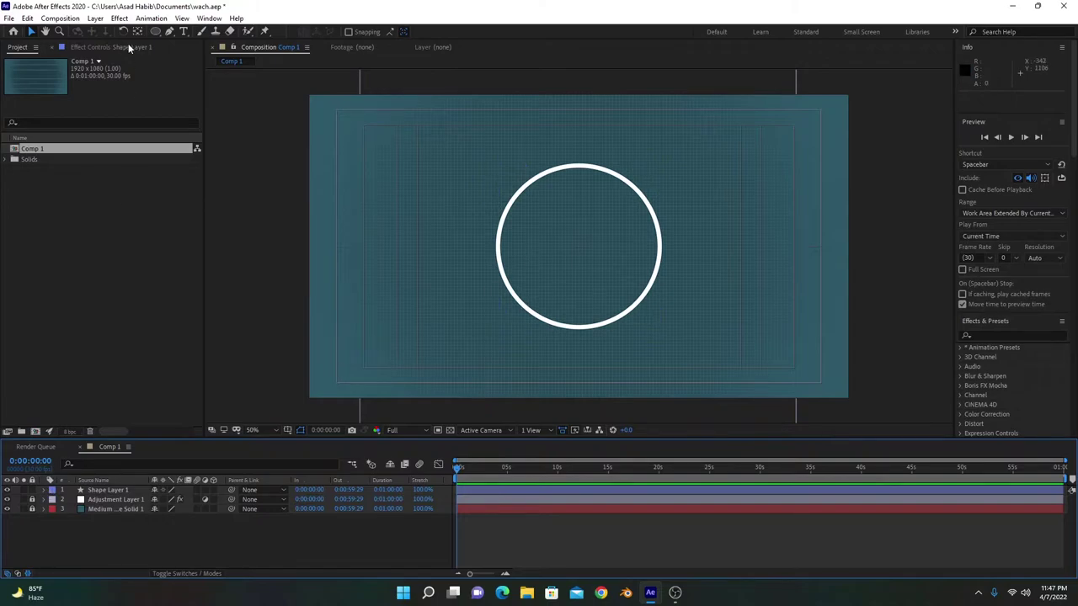
# Step: Draw a vertical line about 90 px long upward from the circle's centre with the Pen tool on a new shape layer
pyautogui.click(170, 35)
pyautogui.scroll(1, 581, 251)
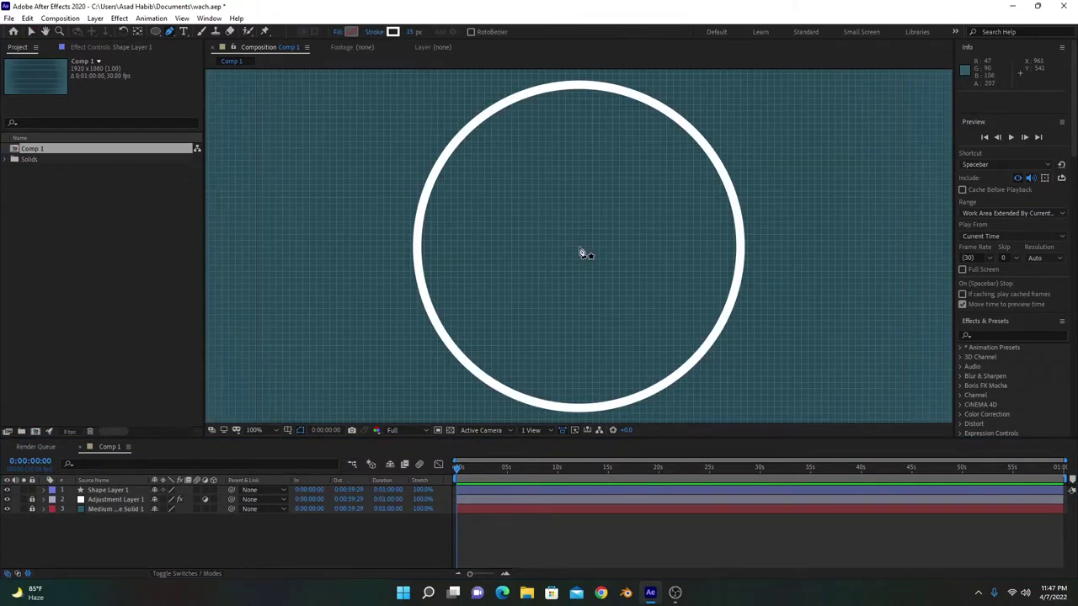
pyautogui.click(579, 248)
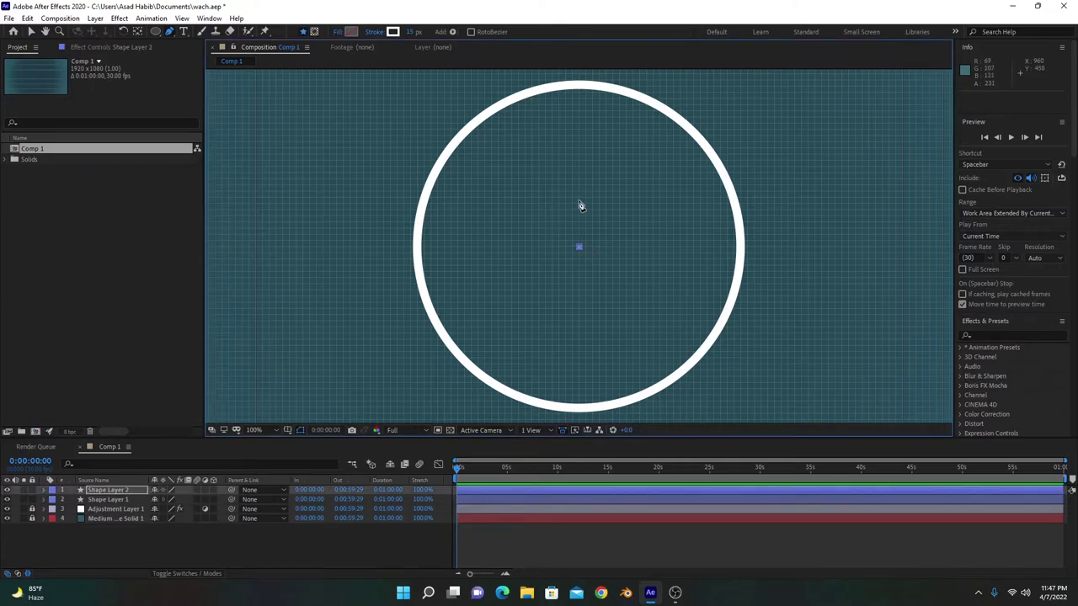
pyautogui.click(579, 198)
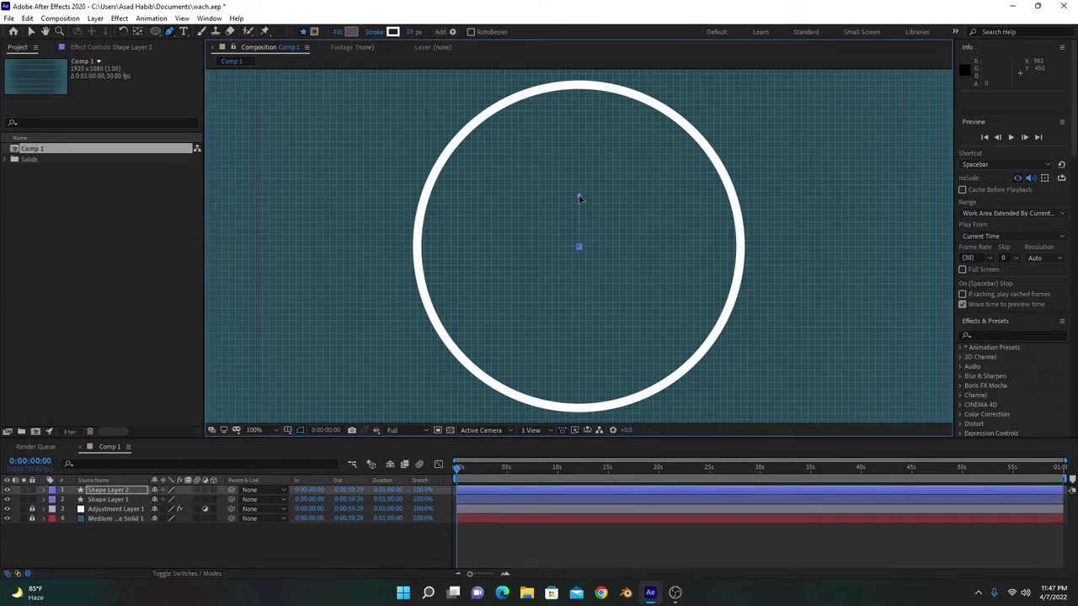
# Step: Set the line's stroke width to 5 px and shorten it from its upper end to about half its length
pyautogui.click(411, 32)
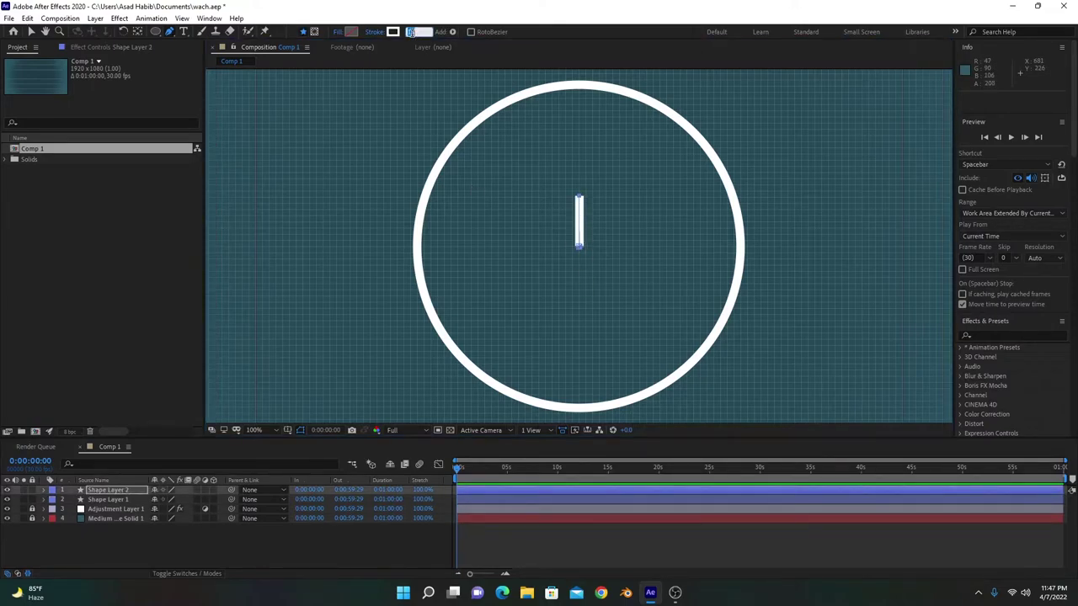
pyautogui.write('3')
pyautogui.press('Return')
pyautogui.press('.')
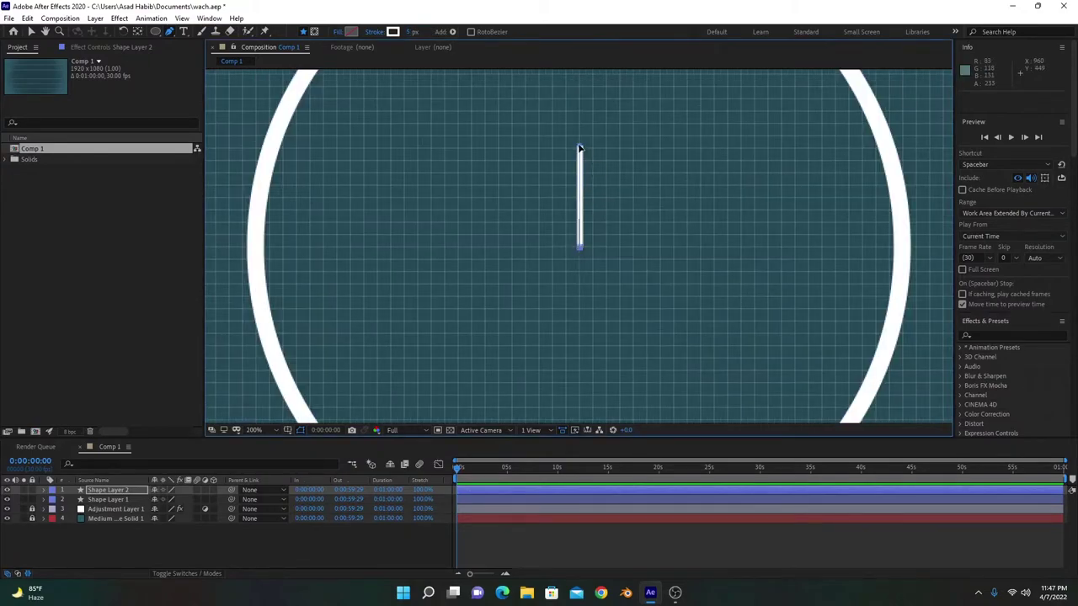
pyautogui.moveTo(578, 149)
pyautogui.mouseDown()
pyautogui.moveTo(580, 212)
pyautogui.moveTo(580, 198)
pyautogui.mouseUp()
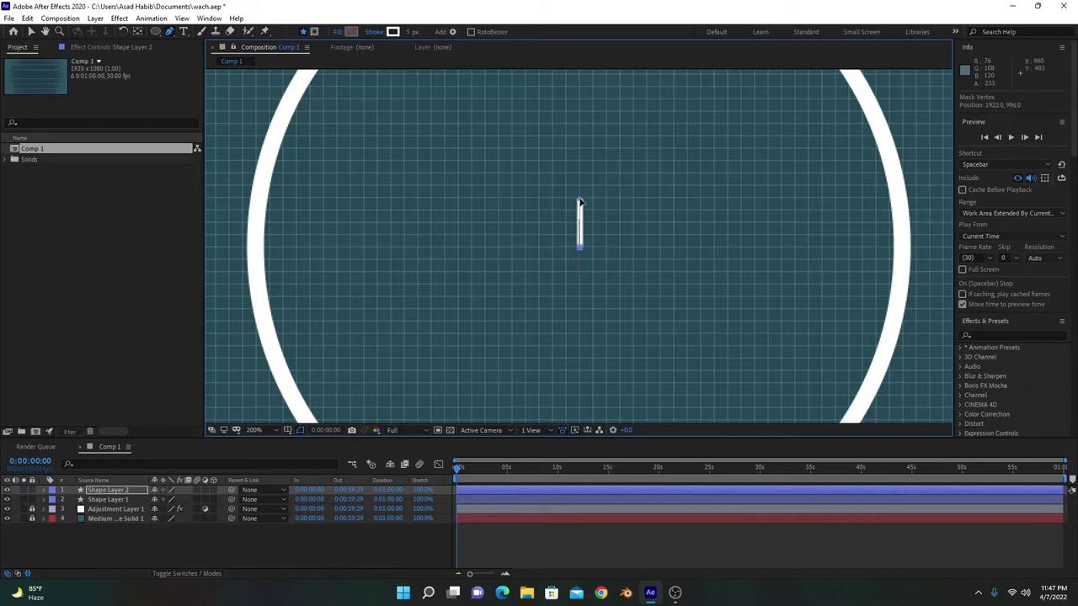
# Step: Place the short line's anchor point at its lower end and align the line with the composition's centre
pyautogui.click(139, 32)
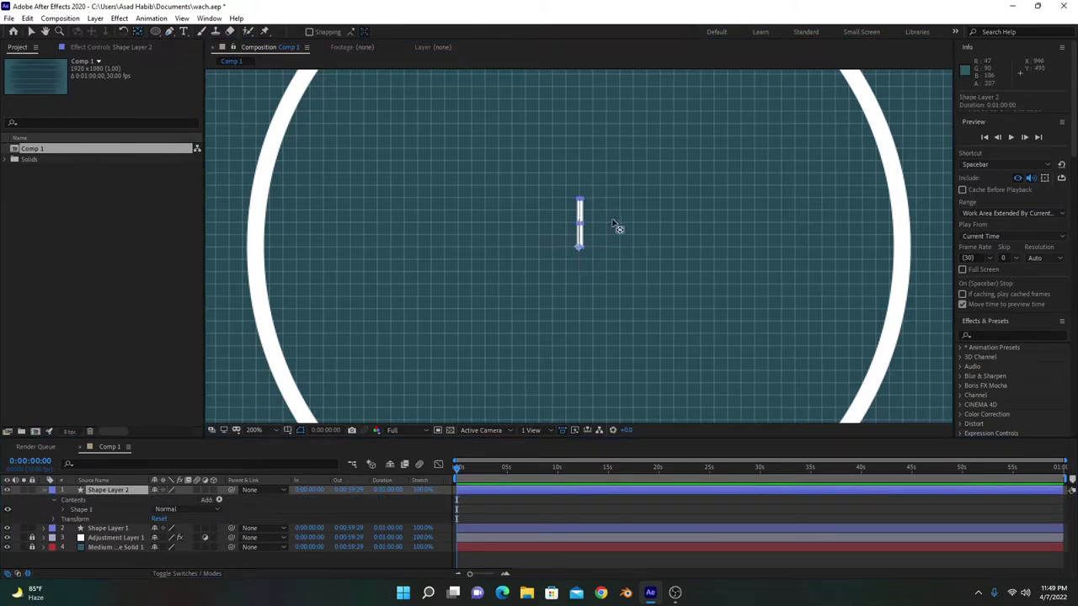
pyautogui.press('.')
pyautogui.scroll(1, 596, 266)
pyautogui.moveTo(578, 246); pyautogui.dragTo(583, 253)
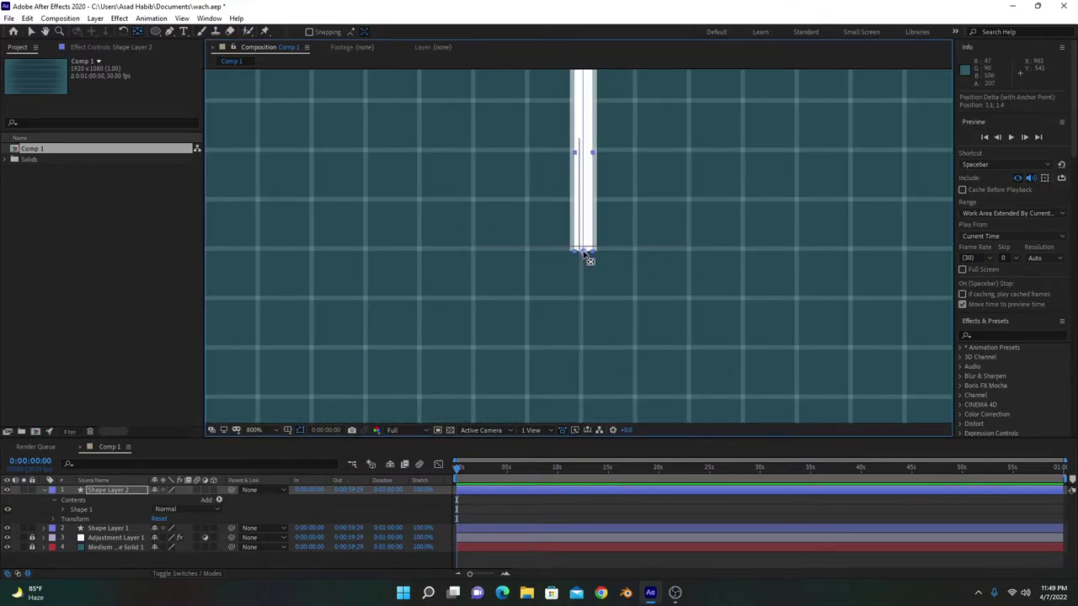
pyautogui.click(31, 32)
pyautogui.click(577, 127)
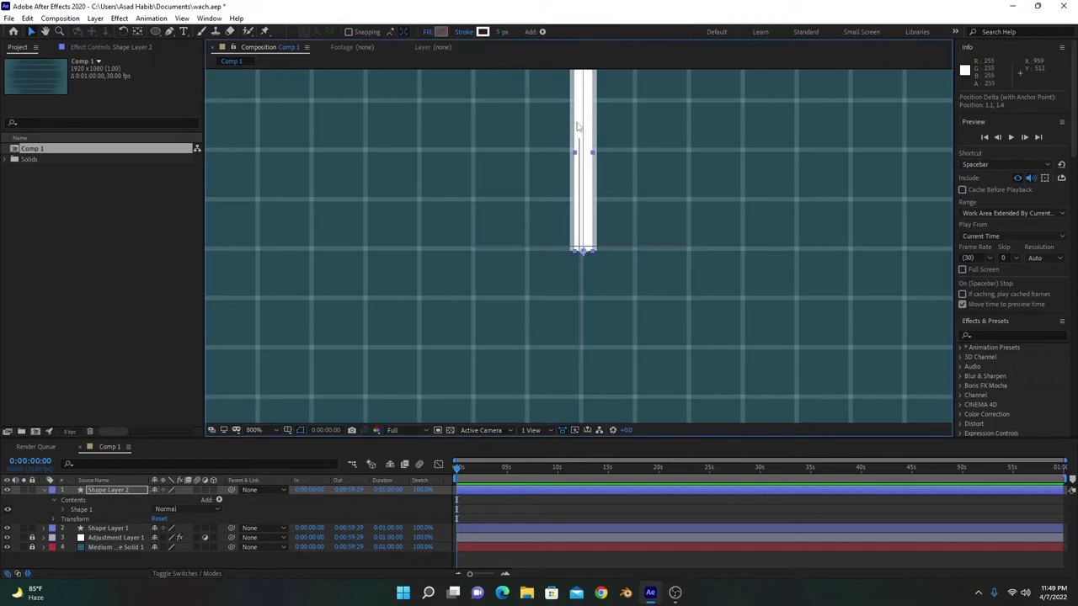
pyautogui.moveTo(590, 139); pyautogui.dragTo(587, 135)
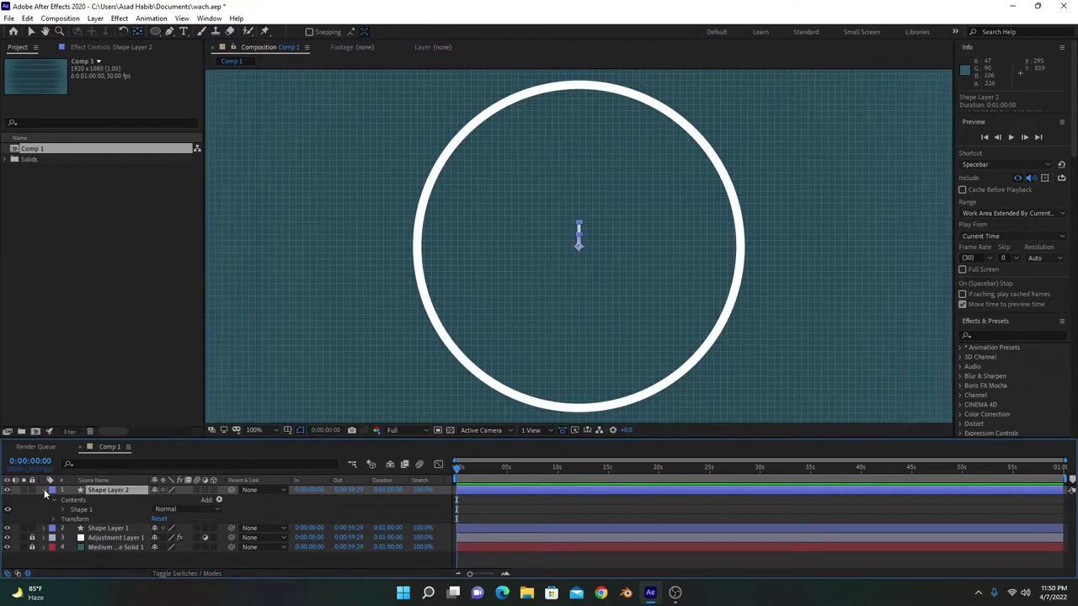
# Step: Add a Repeater to the short line's shape layer
pyautogui.click(218, 499)
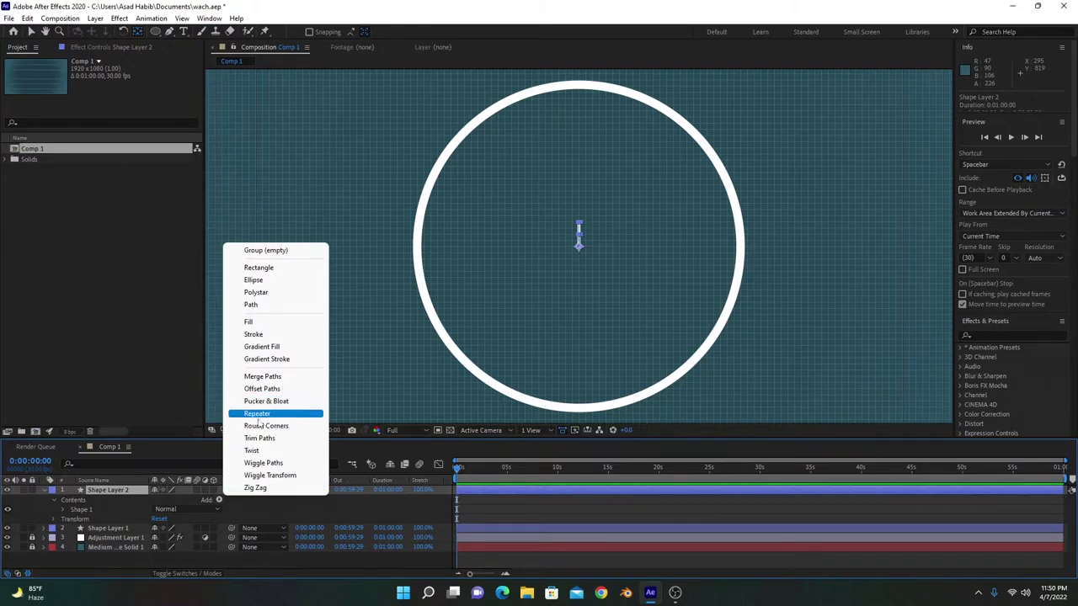
pyautogui.click(257, 415)
pyautogui.press('.')
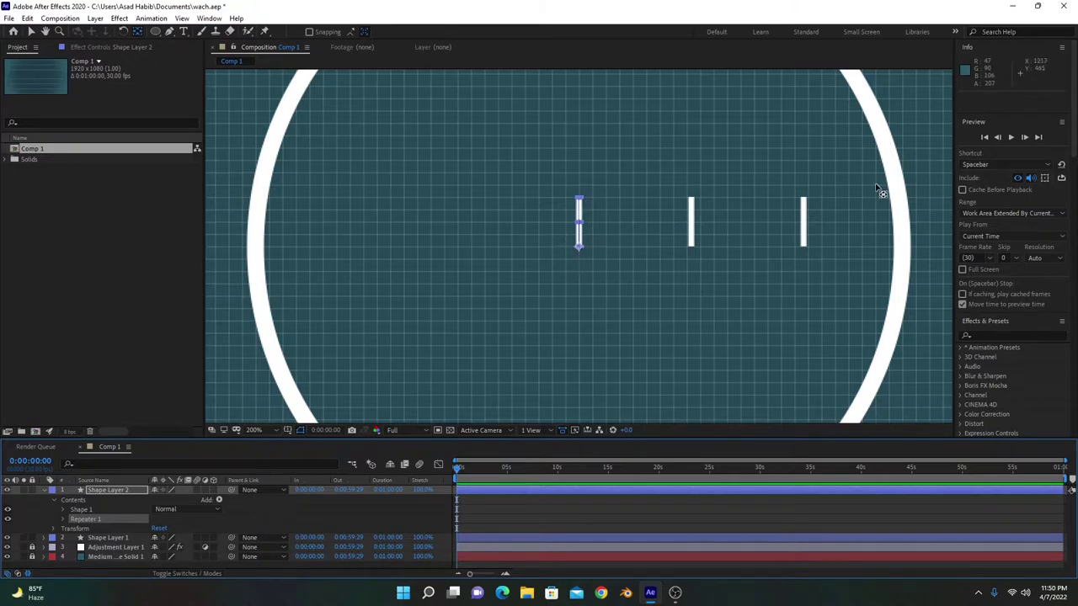
pyautogui.press(',')
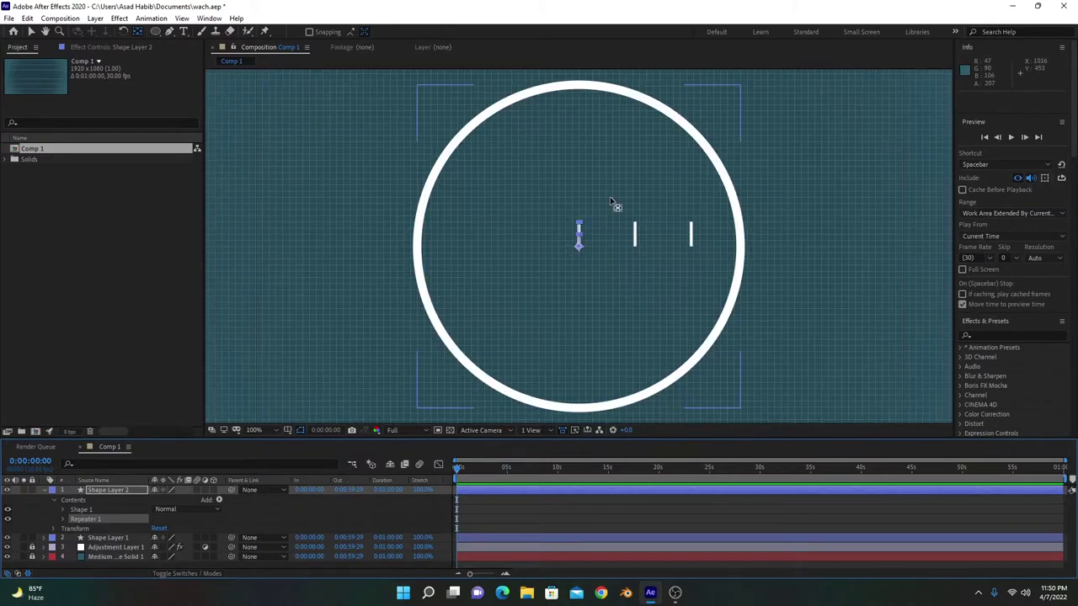
# Step: Set the horizontal position in the Repeater's transform to 0 so the copies share the line's position
pyautogui.click(63, 519)
pyautogui.scroll(-1, 63, 523)
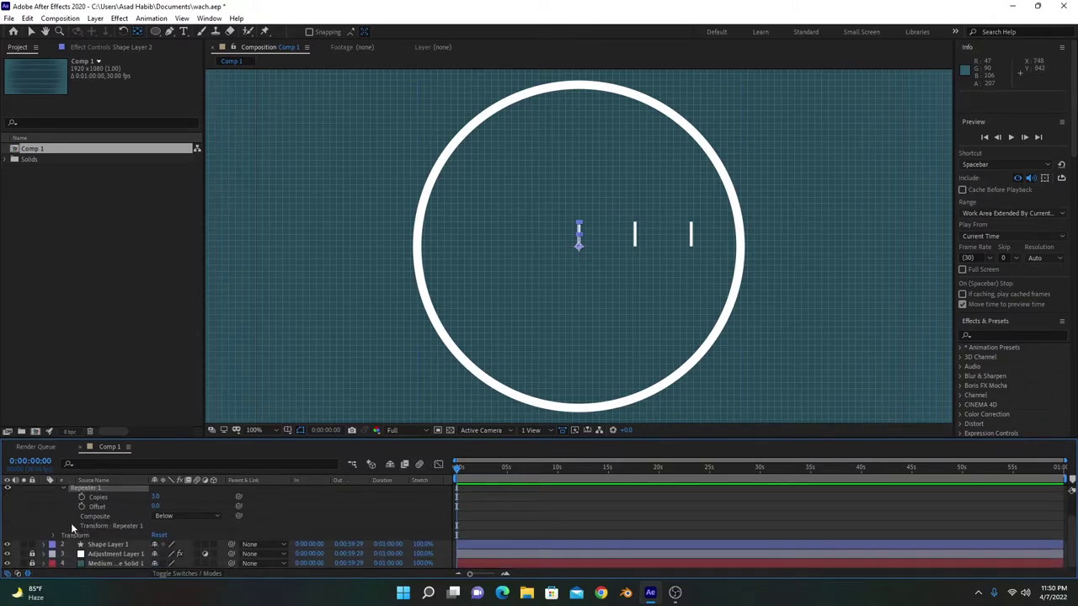
pyautogui.click(71, 524)
pyautogui.scroll(-2, 193, 547)
pyautogui.click(160, 497)
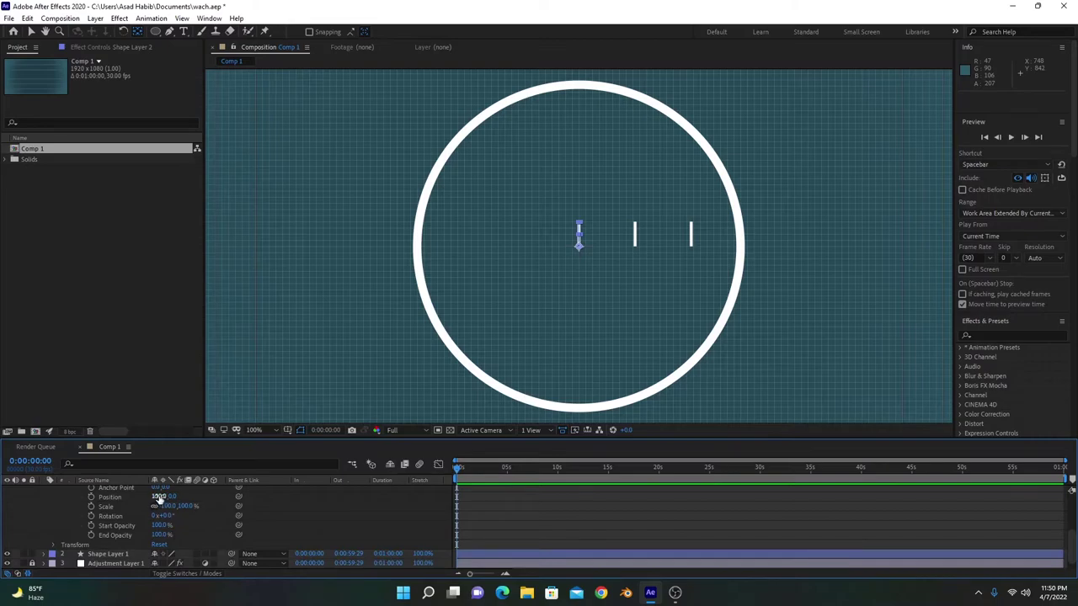
pyautogui.write('0')
pyautogui.press('Return')
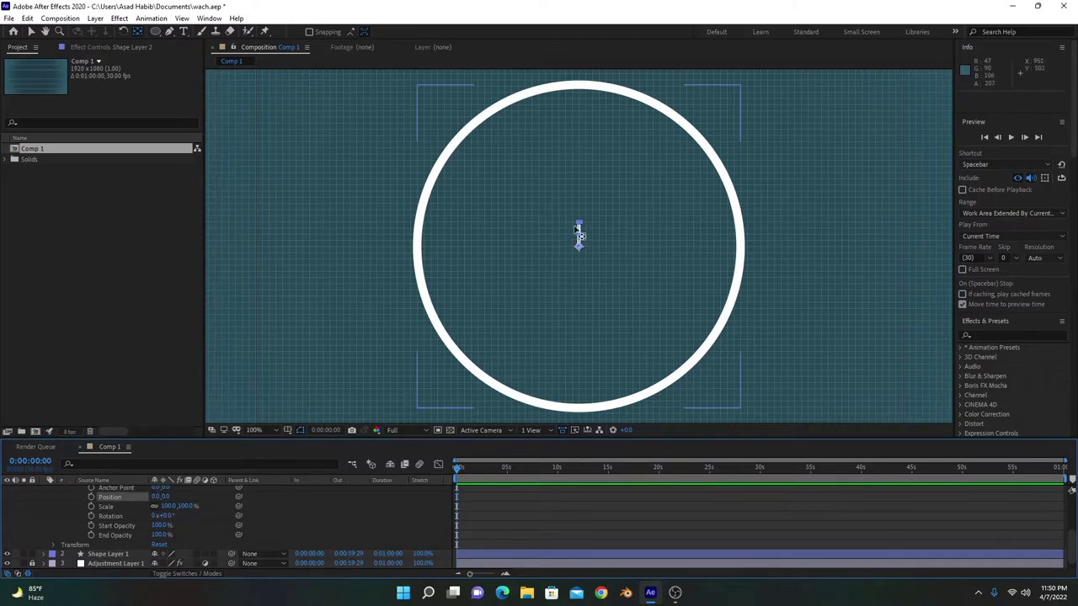
# Step: Set the Repeater's number of copies to 4
pyautogui.scroll(3, 184, 559)
pyautogui.click(160, 506)
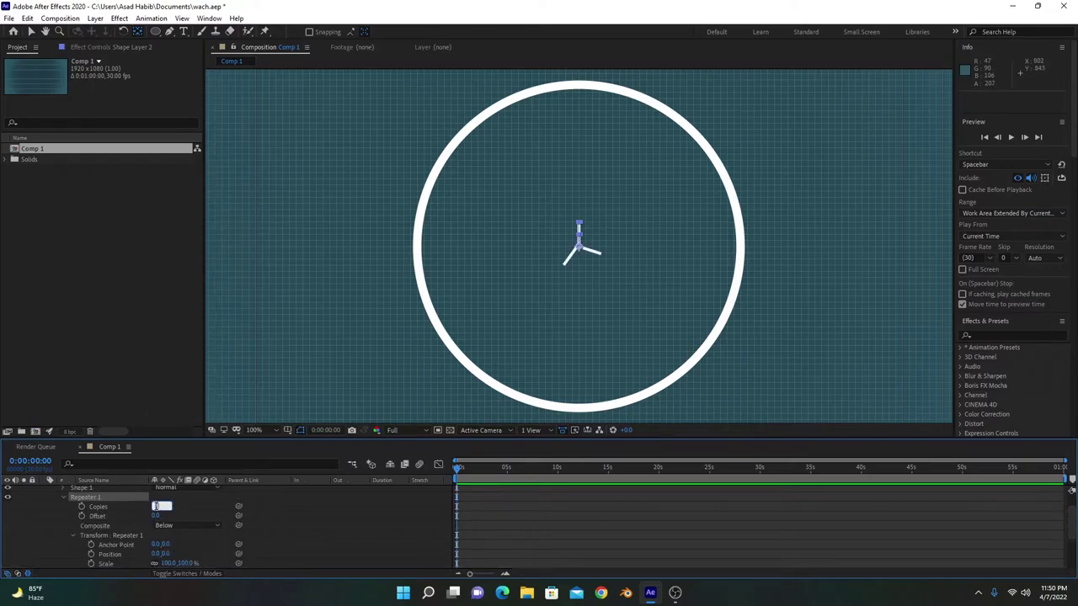
pyautogui.write('4')
pyautogui.press('Return')
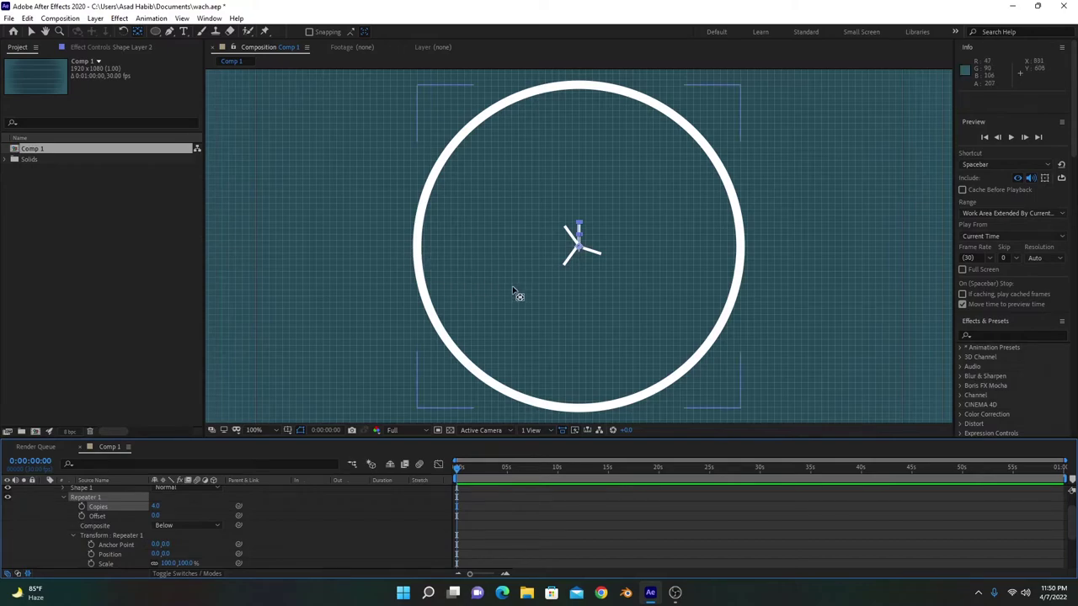
# Step: Set the Repeater's transform rotation to 90° so the copies form a cross at the centre
pyautogui.scroll(1, 527, 287)
pyautogui.scroll(-3, 173, 524)
pyautogui.moveTo(172, 516); pyautogui.dragTo(161, 516)
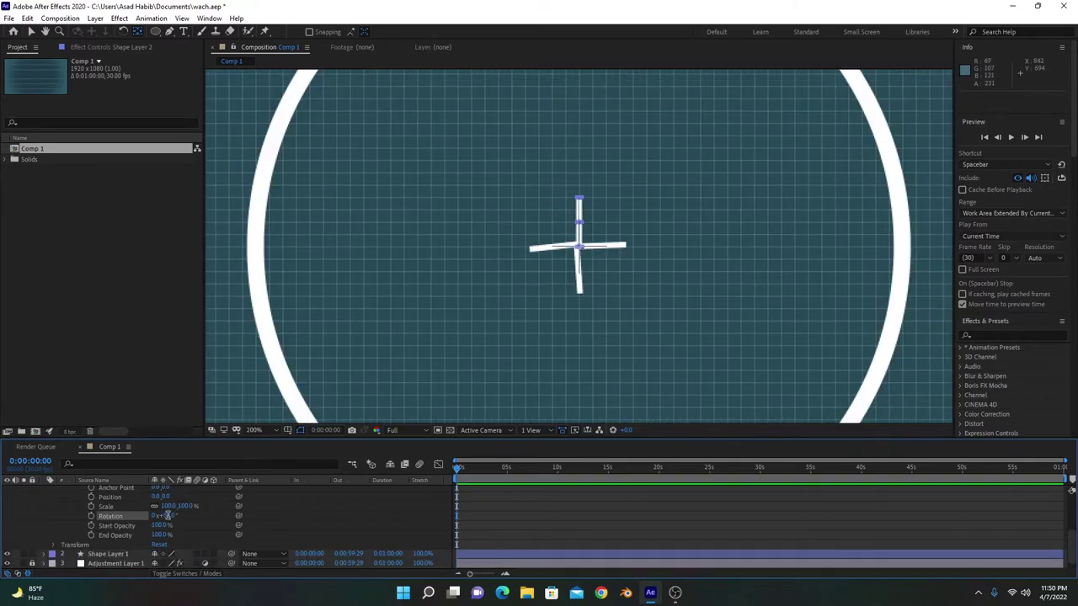
pyautogui.press('.')
pyautogui.press('.')
pyautogui.scroll(2, 160, 521)
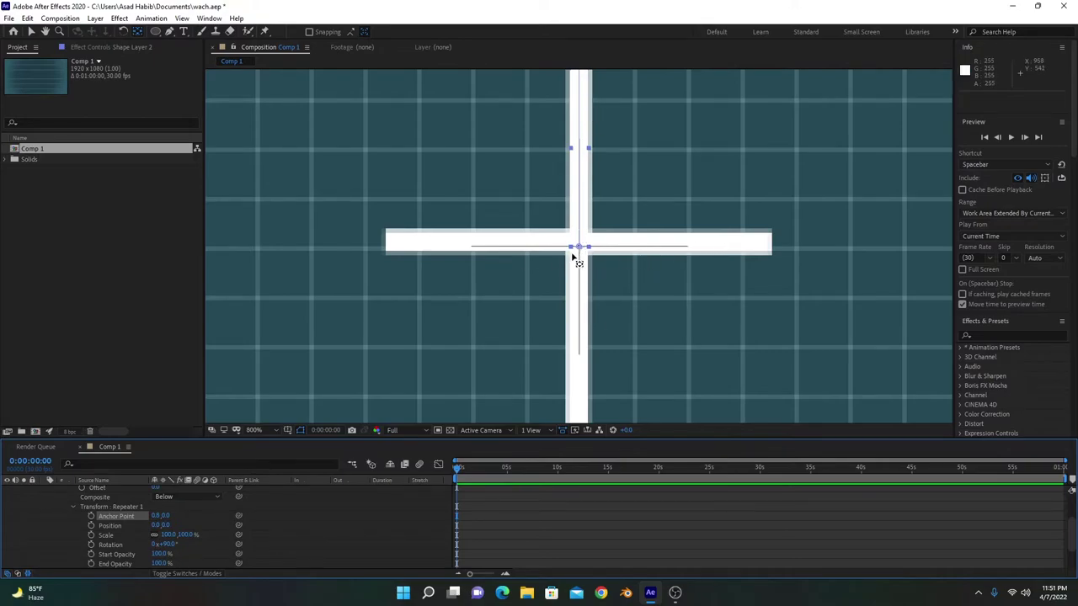
pyautogui.press(',')
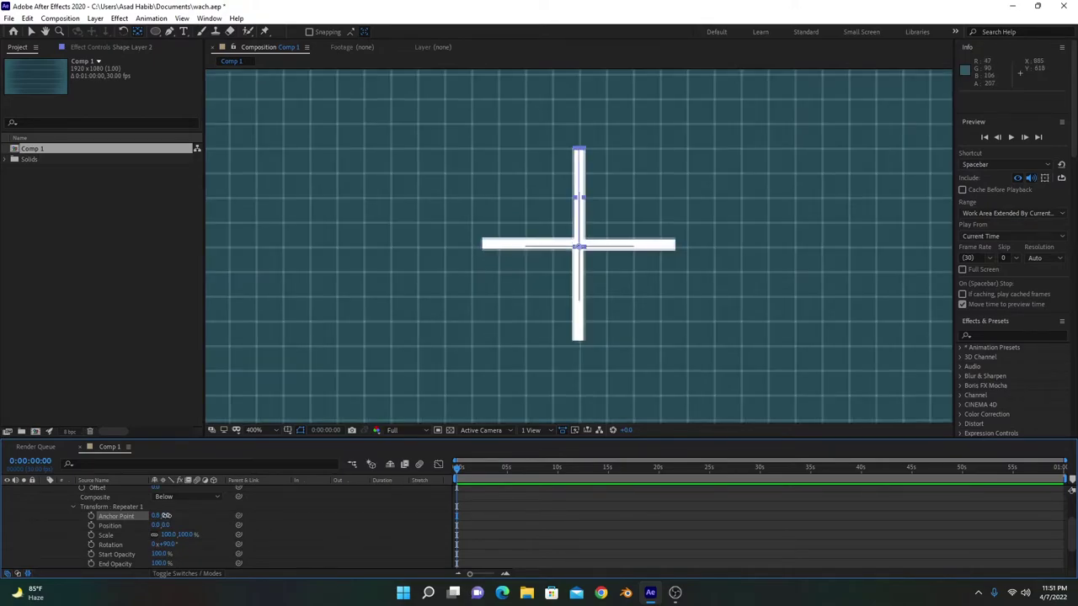
# Step: Set the vertical anchor point in the Repeater's transform to 98 so the four marks spread out from their shared centre
pyautogui.moveTo(166, 515)
pyautogui.mouseDown()
pyautogui.moveTo(198, 514)
pyautogui.moveTo(171, 516)
pyautogui.moveTo(181, 515)
pyautogui.mouseUp()
pyautogui.press(',')
pyautogui.press(',')
pyautogui.scroll(2, 202, 531)
# Step: Centre the mark layer's anchor point among the four copies and move the layer vertically to the circle's centre
pyautogui.click(102, 491)
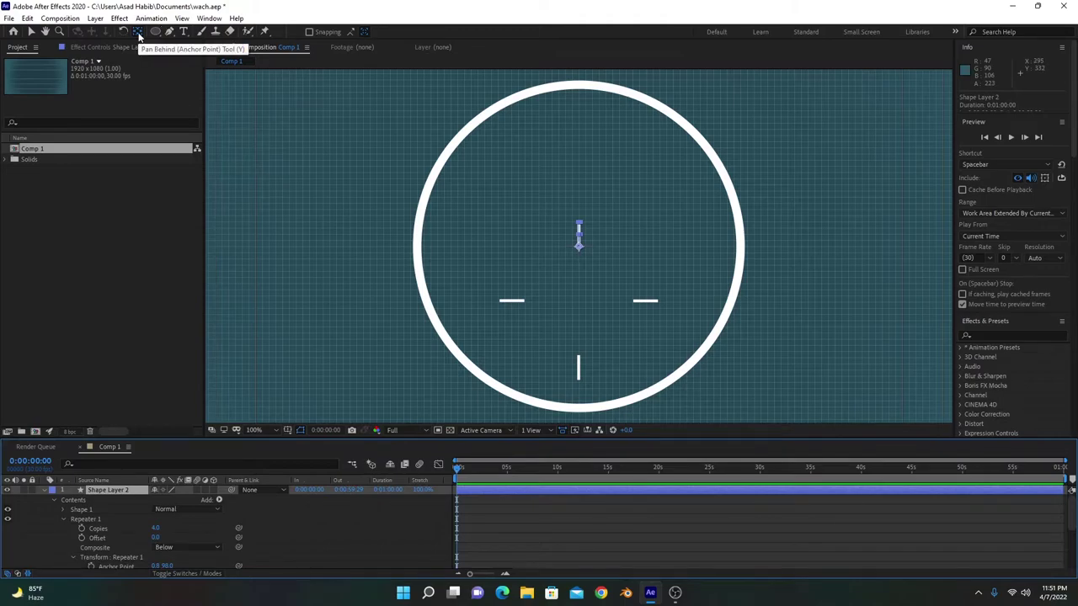
pyautogui.click(30, 32)
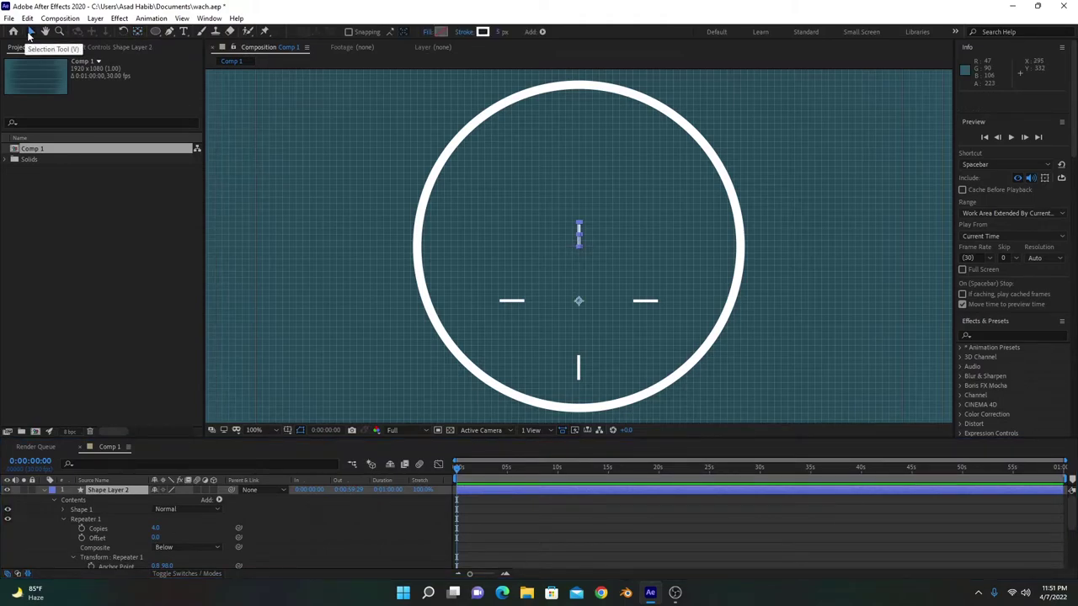
pyautogui.press('.')
pyautogui.press('p')
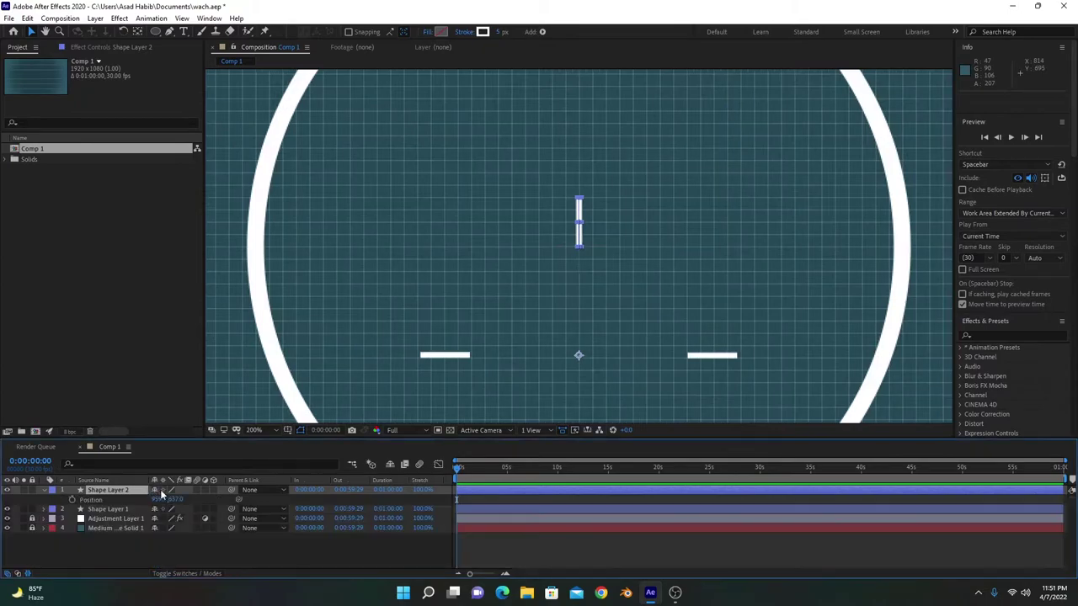
pyautogui.moveTo(174, 499); pyautogui.dragTo(225, 502)
# Step: Scale Shape Layer 2 to 204% so the four marks reach the circular outline
pyautogui.press(',')
pyautogui.press('s')
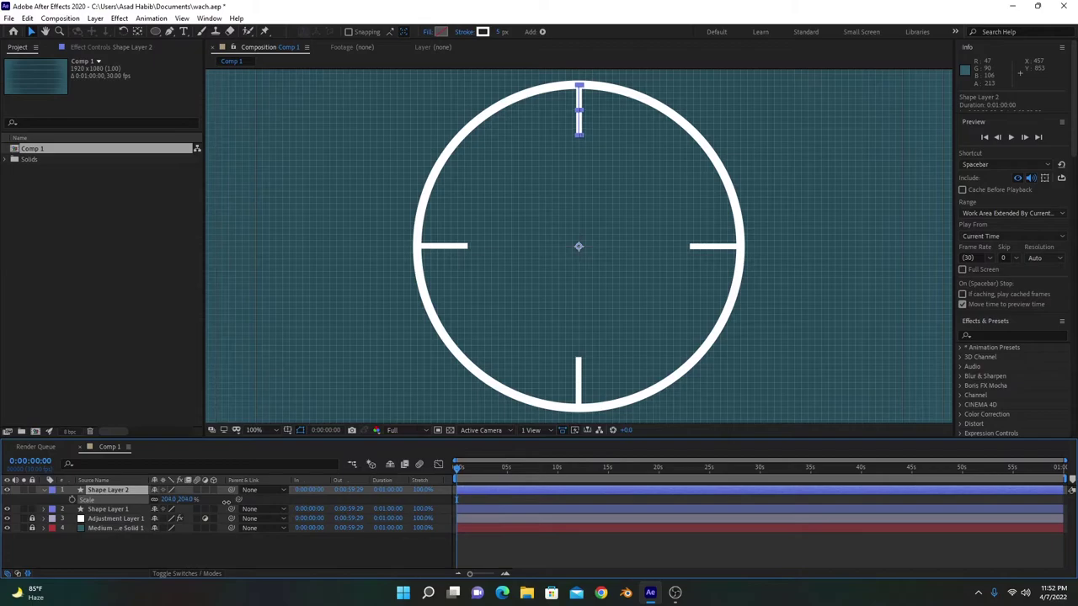
pyautogui.moveTo(228, 502); pyautogui.dragTo(226, 503)
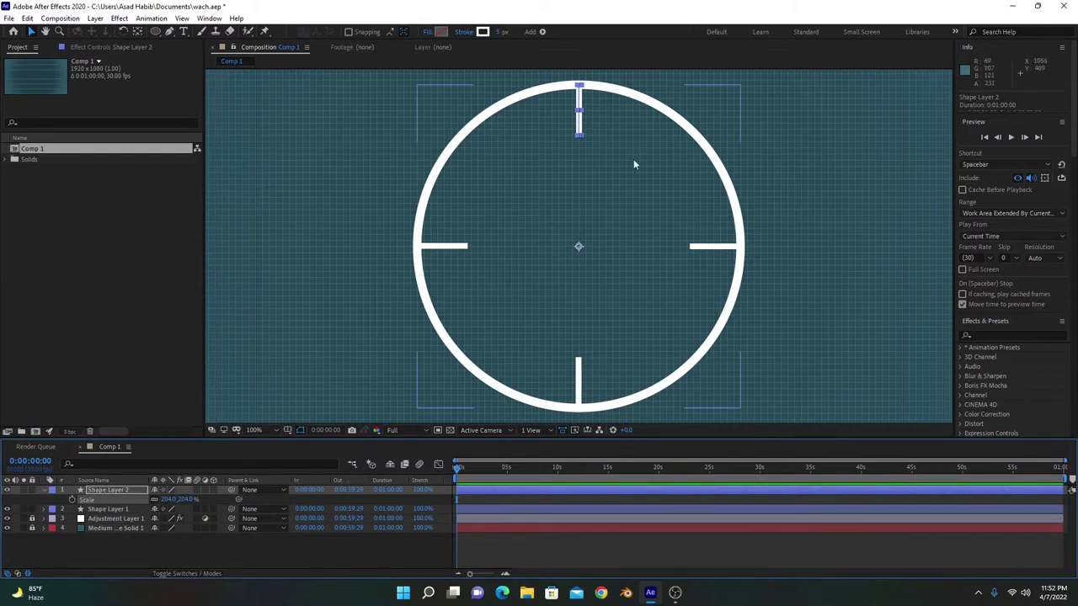
# Step: Shorten the four marks to about two thirds of their length by moving the line's inner end point towards the outline with the Pen tool
pyautogui.moveTo(698, 237); pyautogui.dragTo(696, 290)
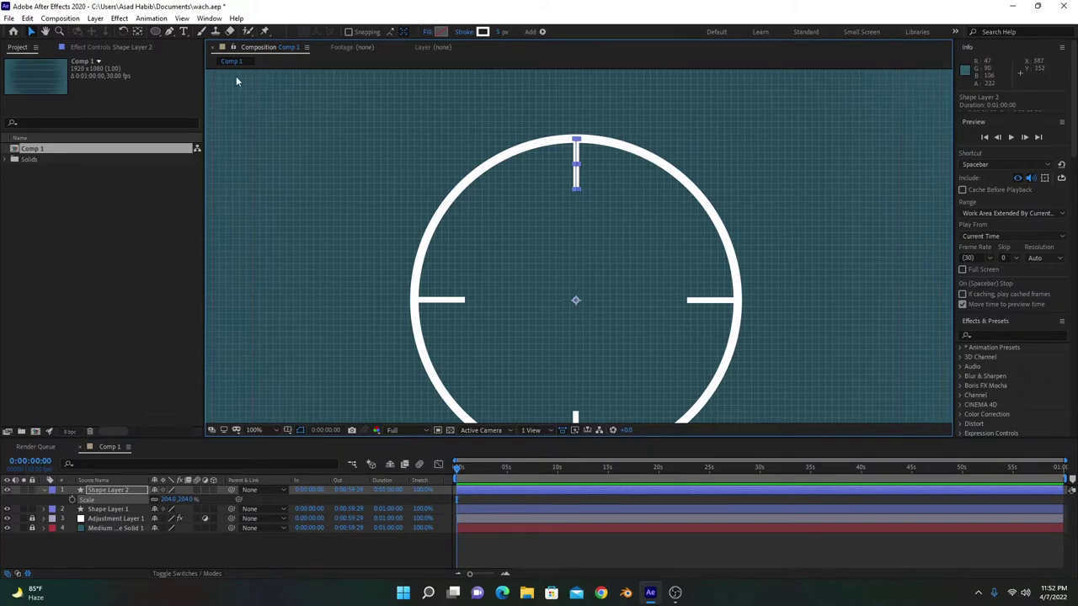
pyautogui.click(171, 32)
pyautogui.press('.')
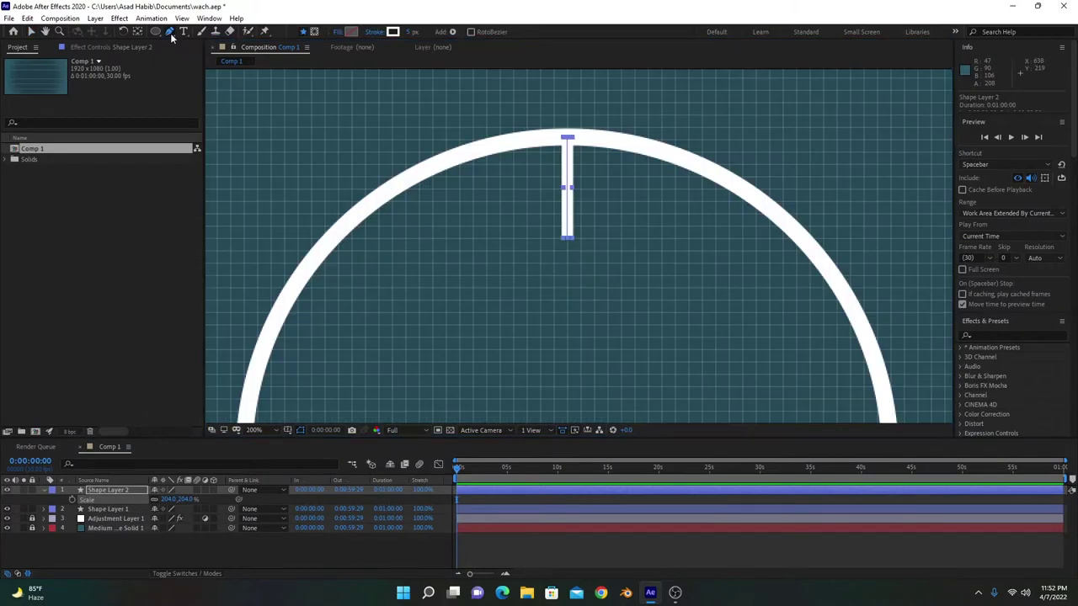
pyautogui.click(567, 240)
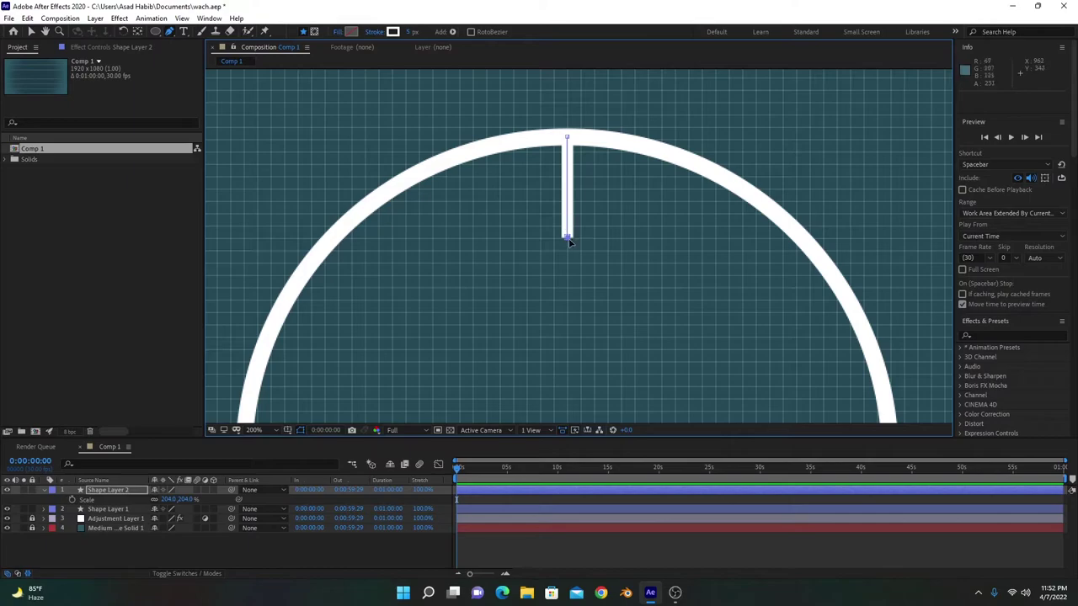
pyautogui.moveTo(567, 239); pyautogui.dragTo(571, 208)
pyautogui.scroll(-2, 578, 212)
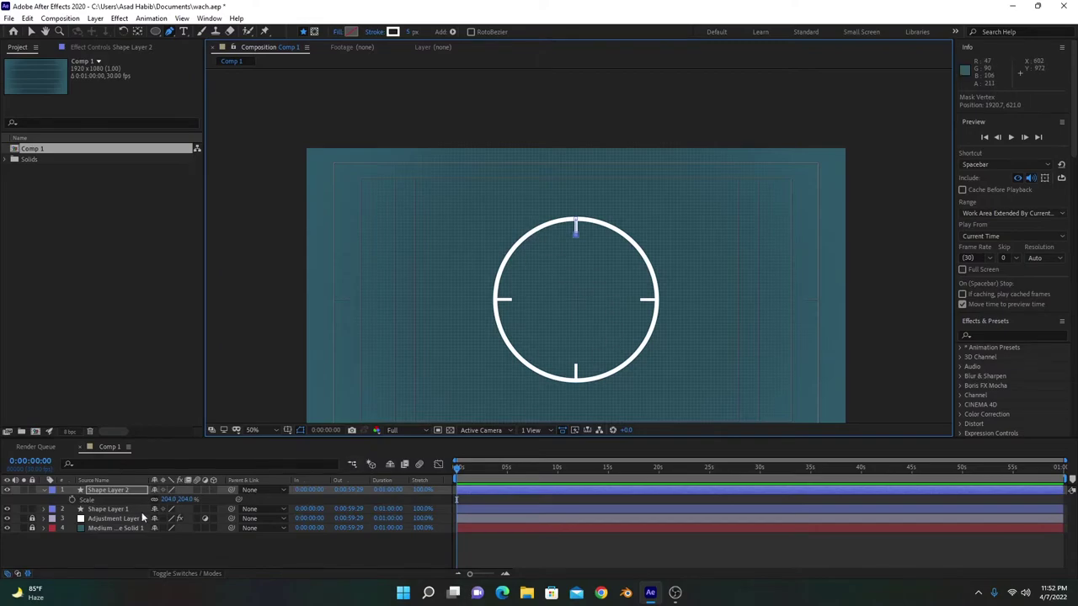
# Step: Duplicate Shape Layer 2 to get a second set of marks
pyautogui.click(94, 491)
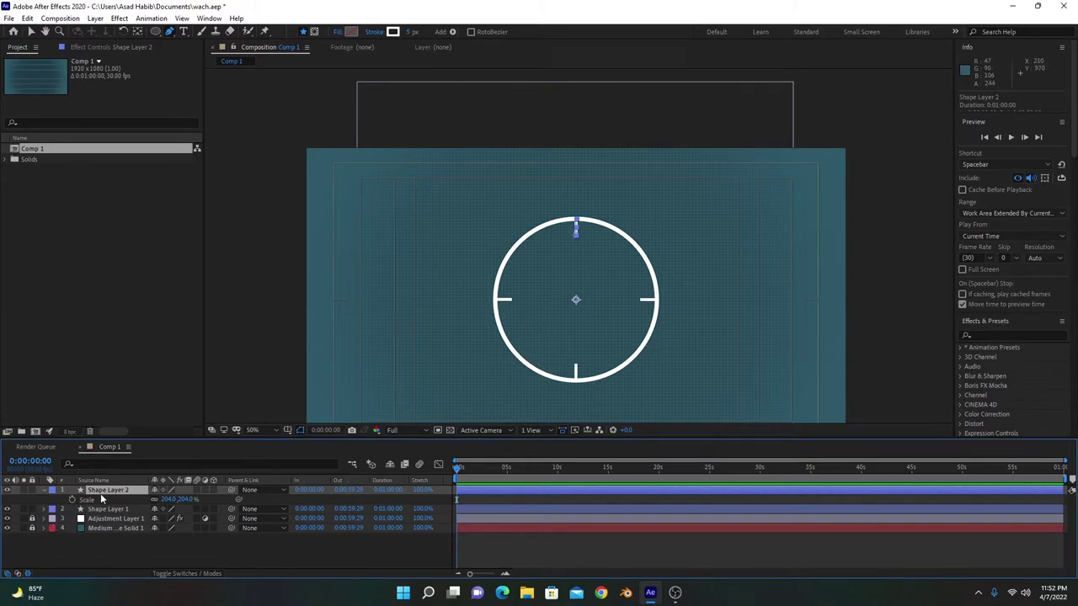
pyautogui.click(32, 32)
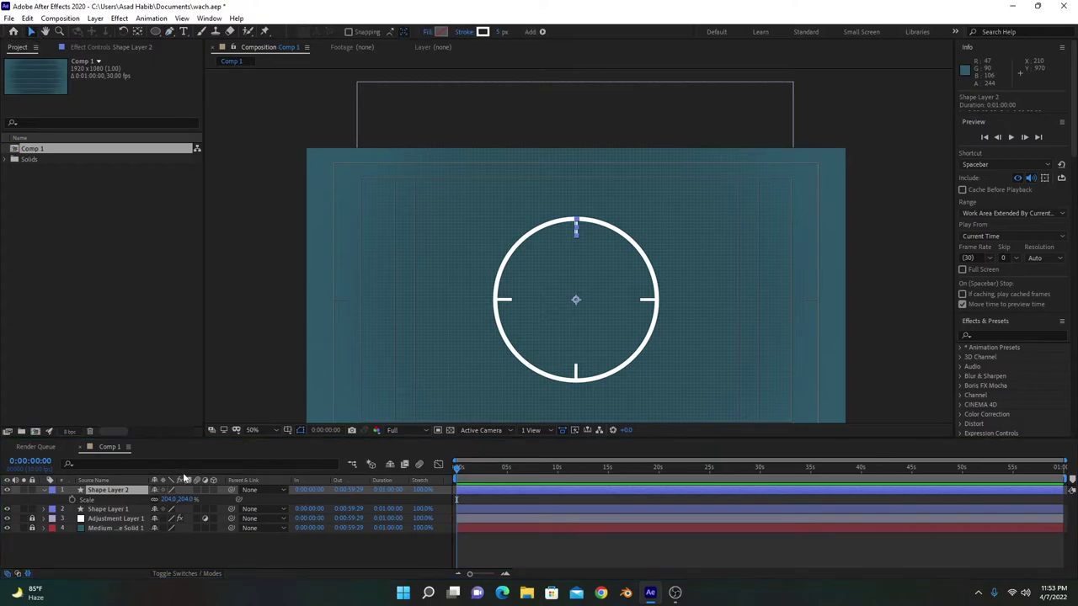
pyautogui.click(122, 489)
pyautogui.hotkey('ctrl', 'd')
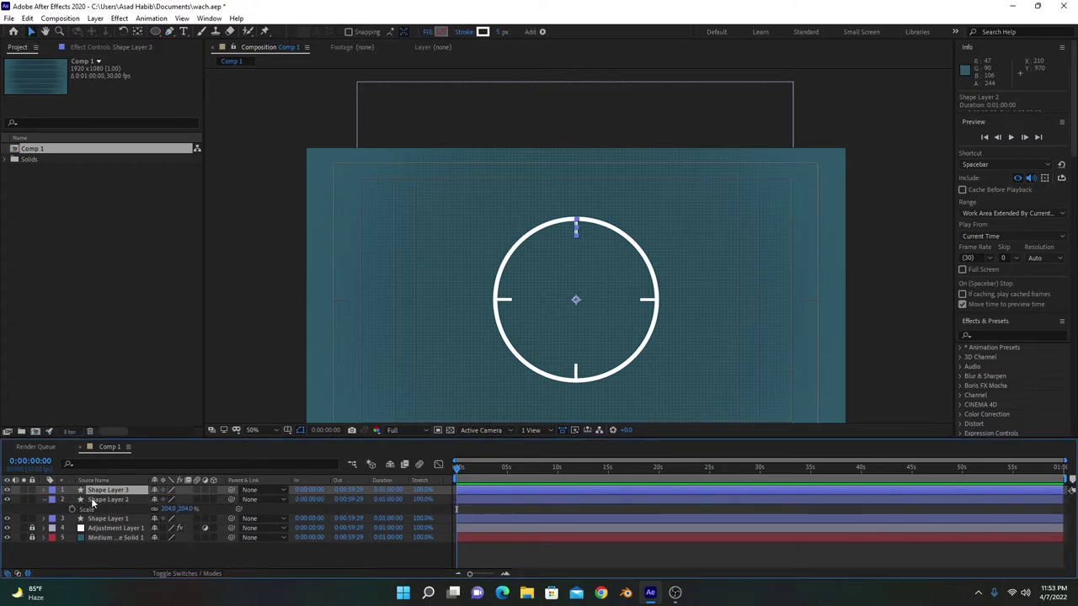
# Step: Set the stroke width of the duplicated marks to 3 px
pyautogui.click(43, 491)
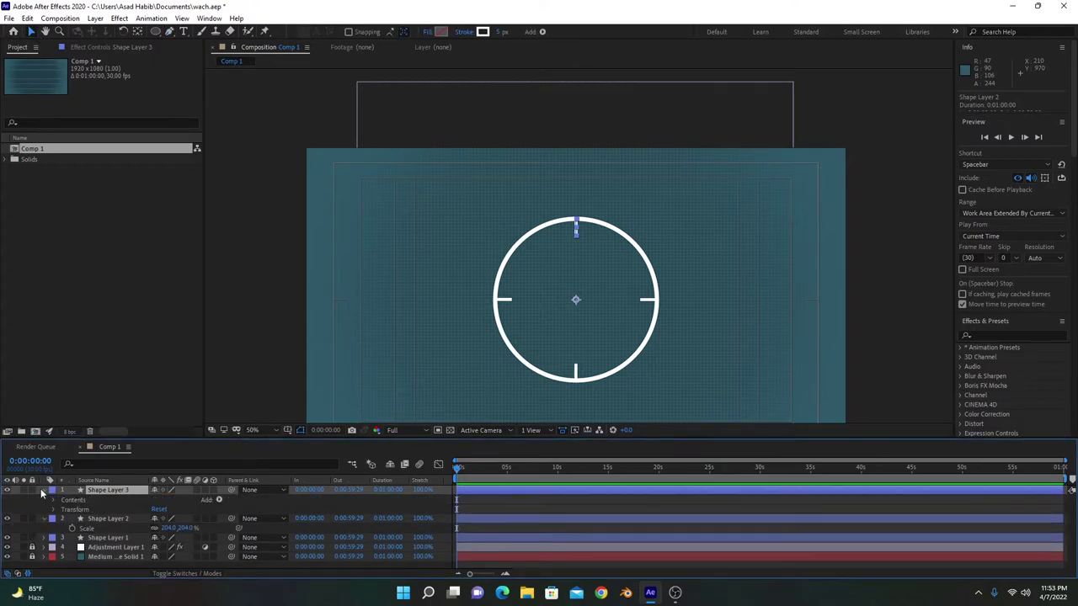
pyautogui.click(498, 31)
pyautogui.write('3')
pyautogui.press('Return')
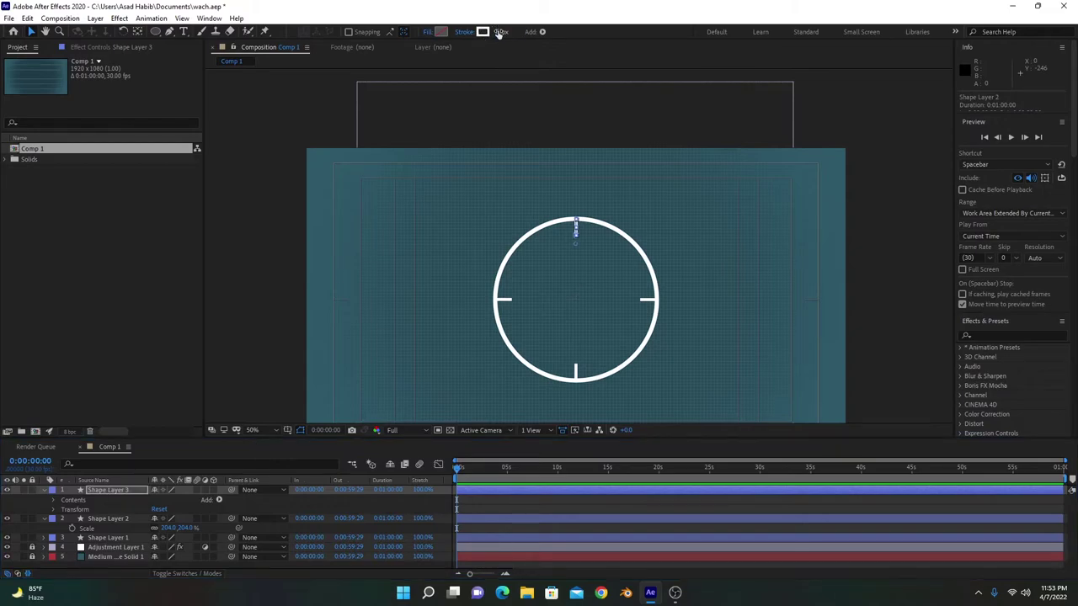
# Step: Set the number of copies in Shape Layer 3's Repeater to 20
pyautogui.click(54, 501)
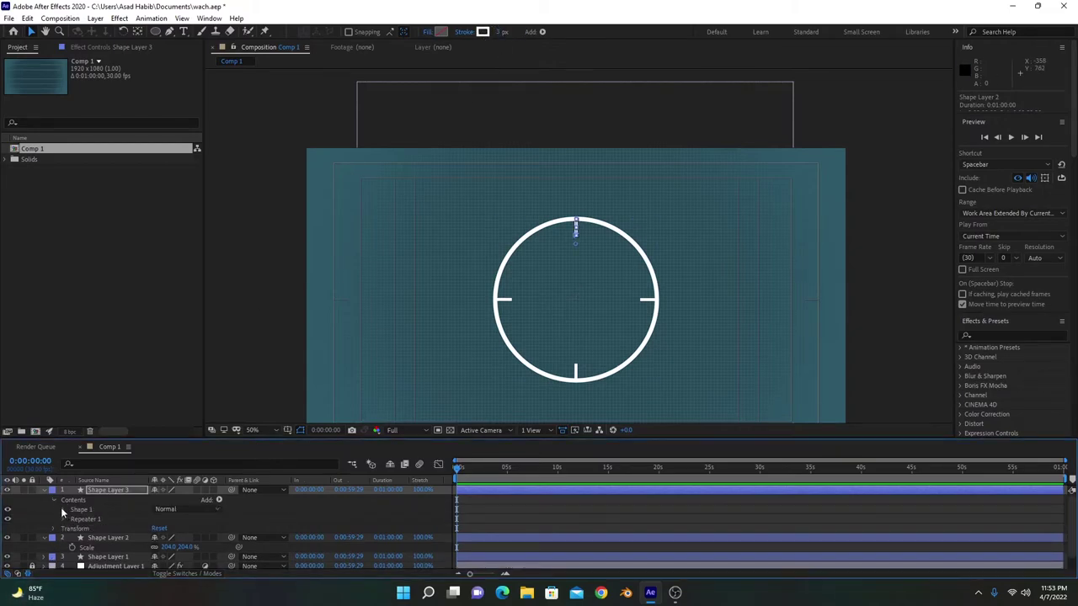
pyautogui.click(63, 520)
pyautogui.click(154, 529)
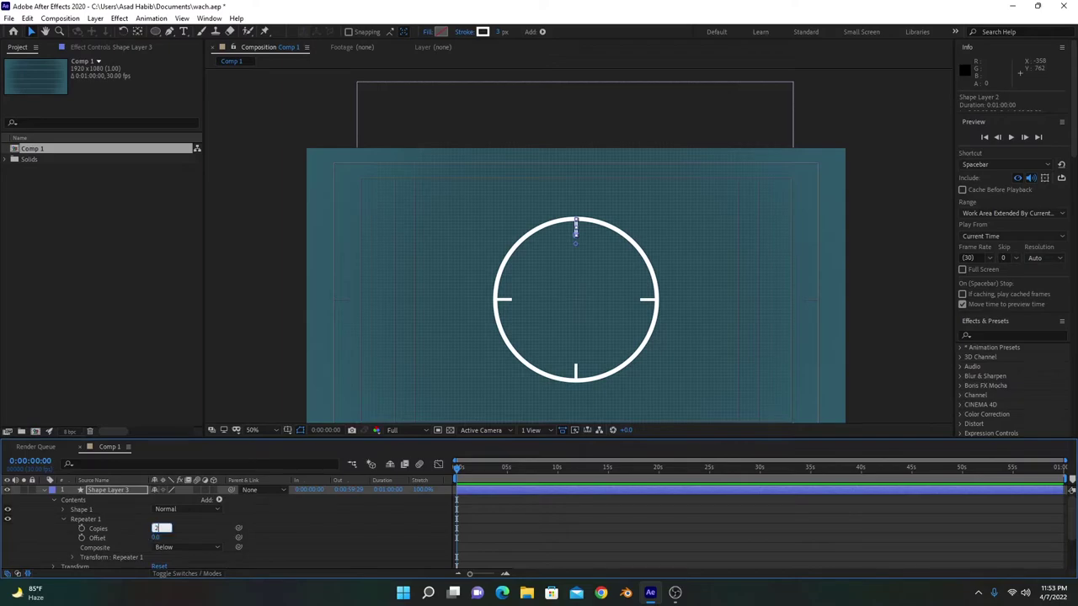
pyautogui.press('Return')
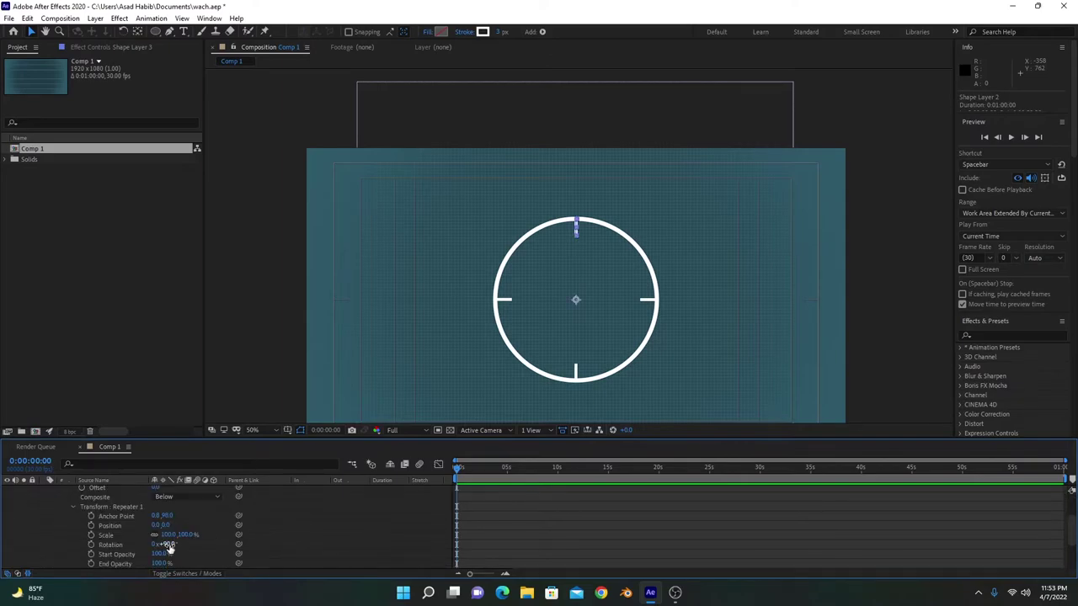
# Step: Set the rotation in Shape Layer 3's Repeater transform to 18° so the thin marks space evenly around the circle
pyautogui.moveTo(171, 548); pyautogui.dragTo(144, 547)
pyautogui.moveTo(145, 548); pyautogui.dragTo(141, 547)
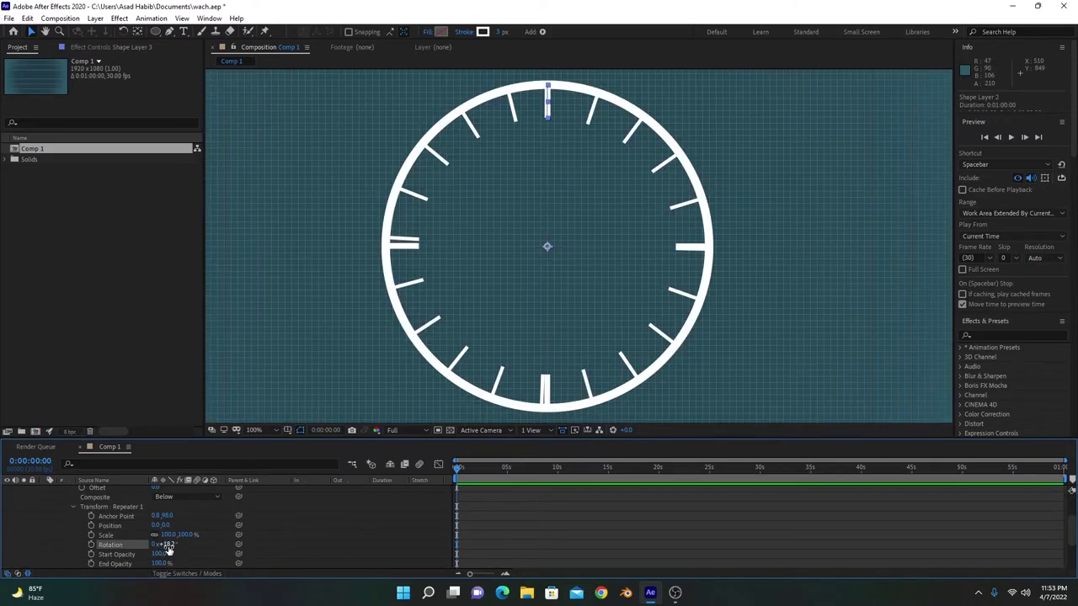
pyautogui.click(169, 545)
pyautogui.write('18')
pyautogui.press('Return')
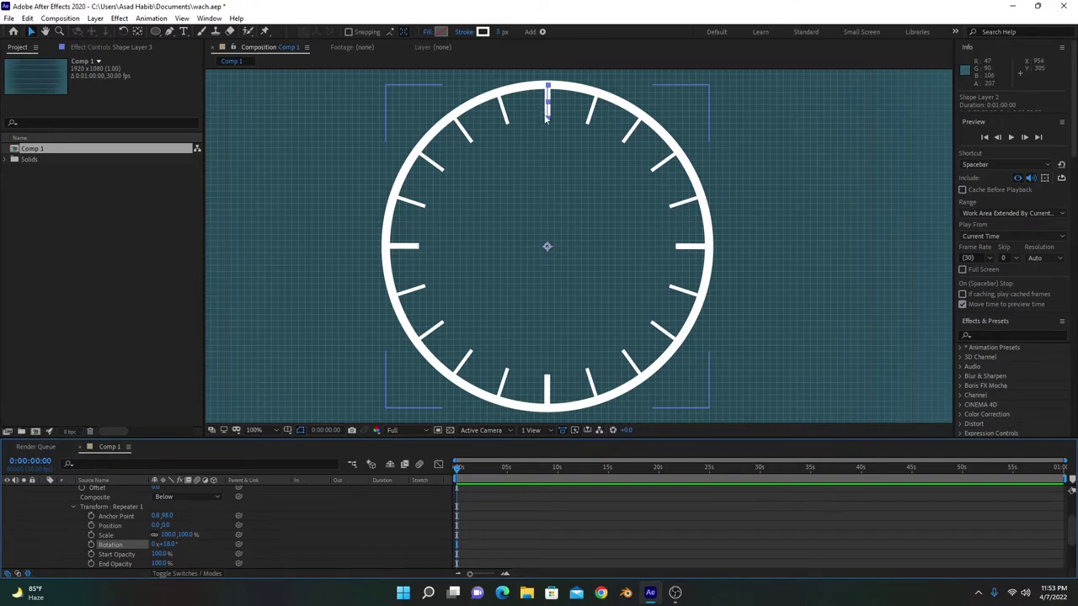
# Step: Shorten the thin marks to about half their length by moving the line's inner end point towards the outline
pyautogui.click(170, 31)
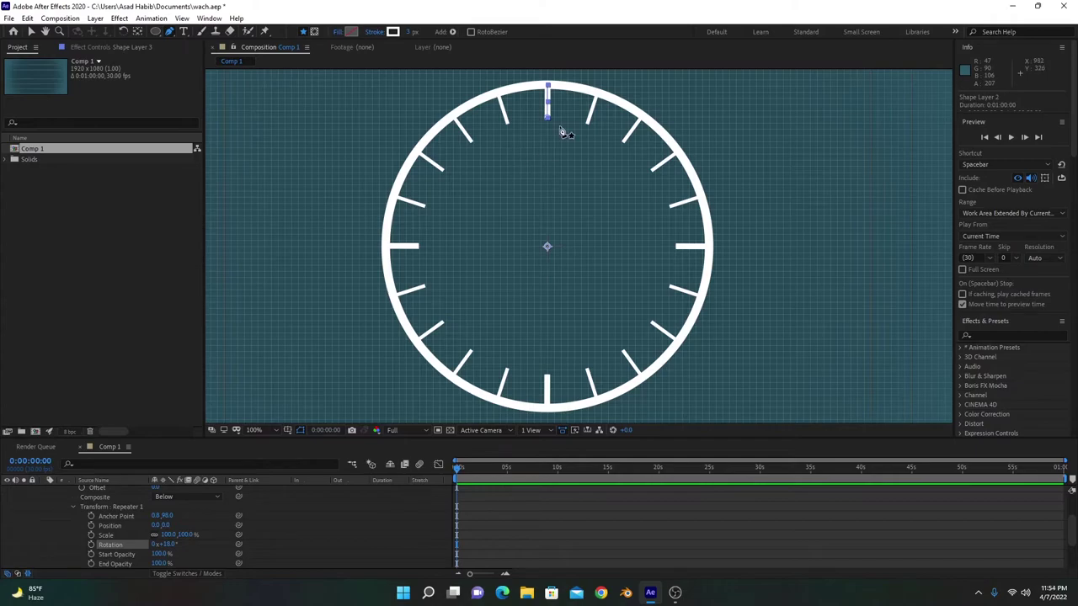
pyautogui.scroll(1, 560, 128)
pyautogui.moveTo(561, 152); pyautogui.dragTo(547, 345)
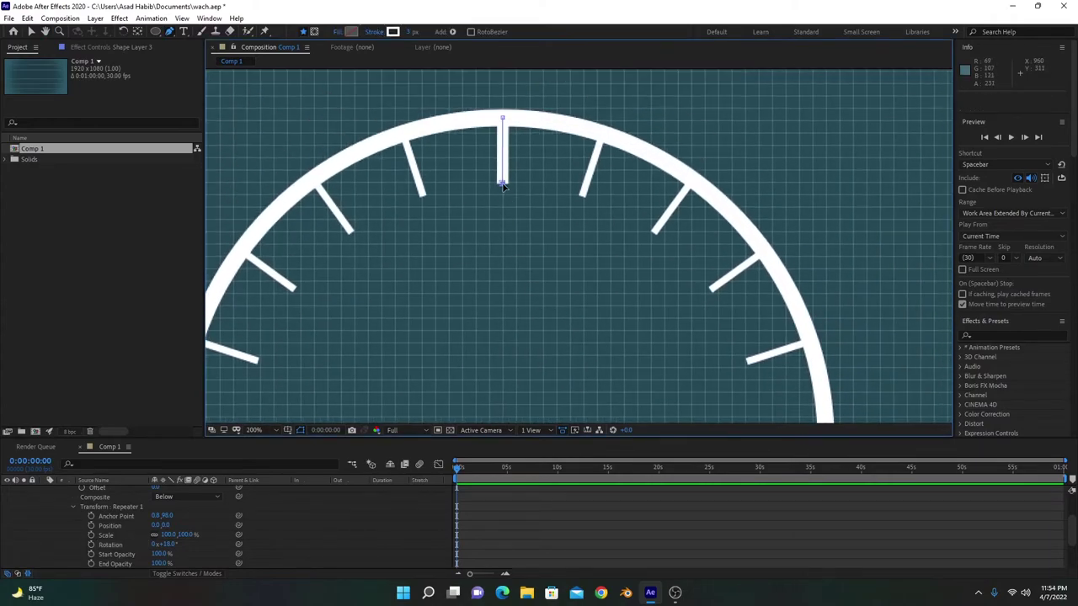
pyautogui.moveTo(503, 184); pyautogui.dragTo(503, 153)
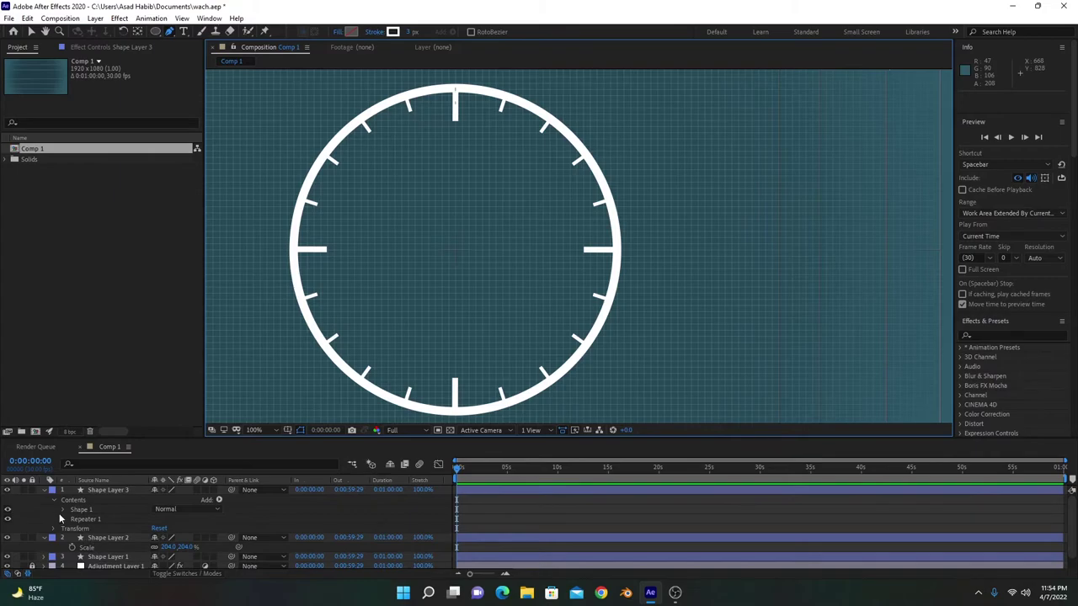
# Step: Change the stroke's line cap on Shape Layer 3 to Round Cap
pyautogui.click(62, 511)
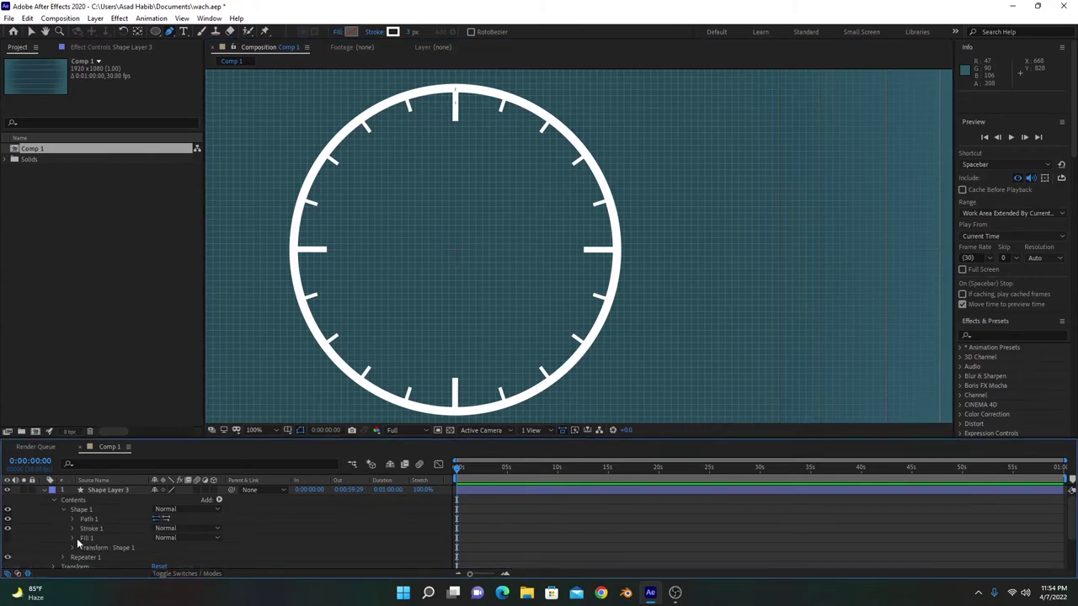
pyautogui.click(72, 529)
pyautogui.scroll(-2, 73, 530)
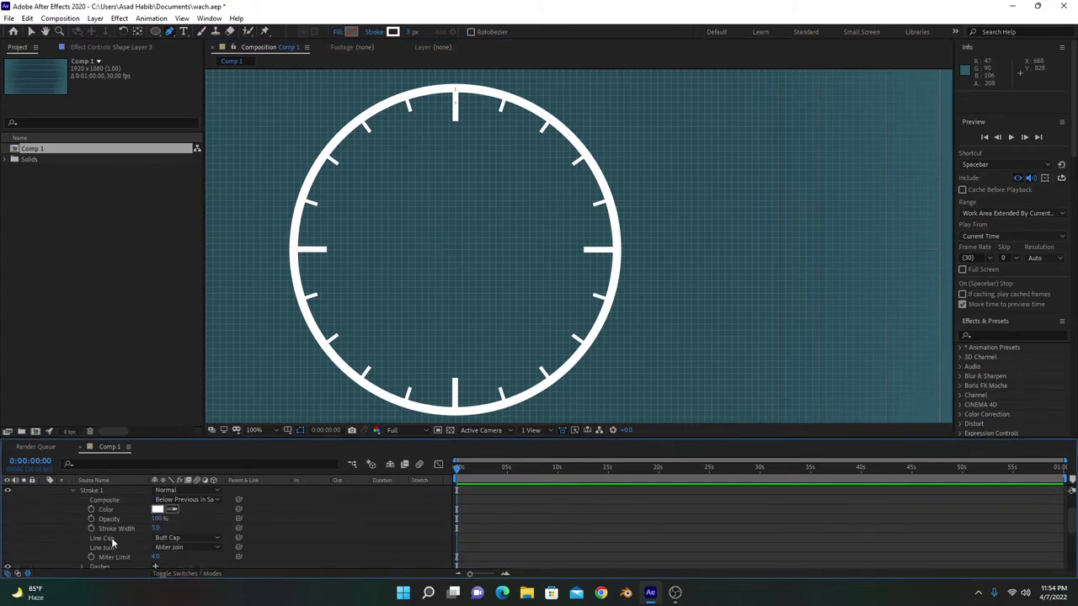
pyautogui.click(181, 540)
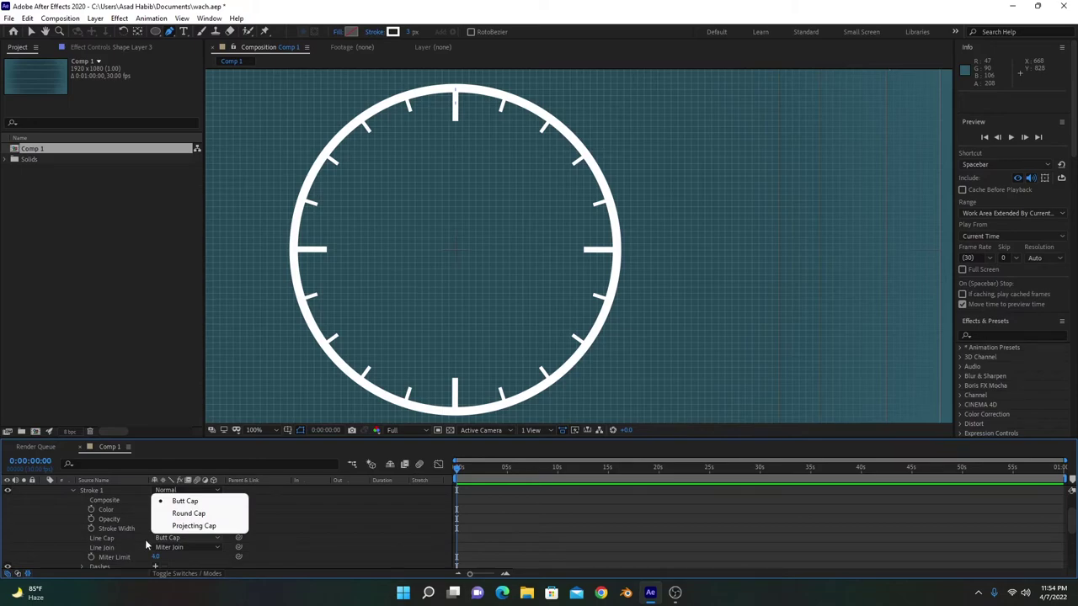
pyautogui.click(182, 513)
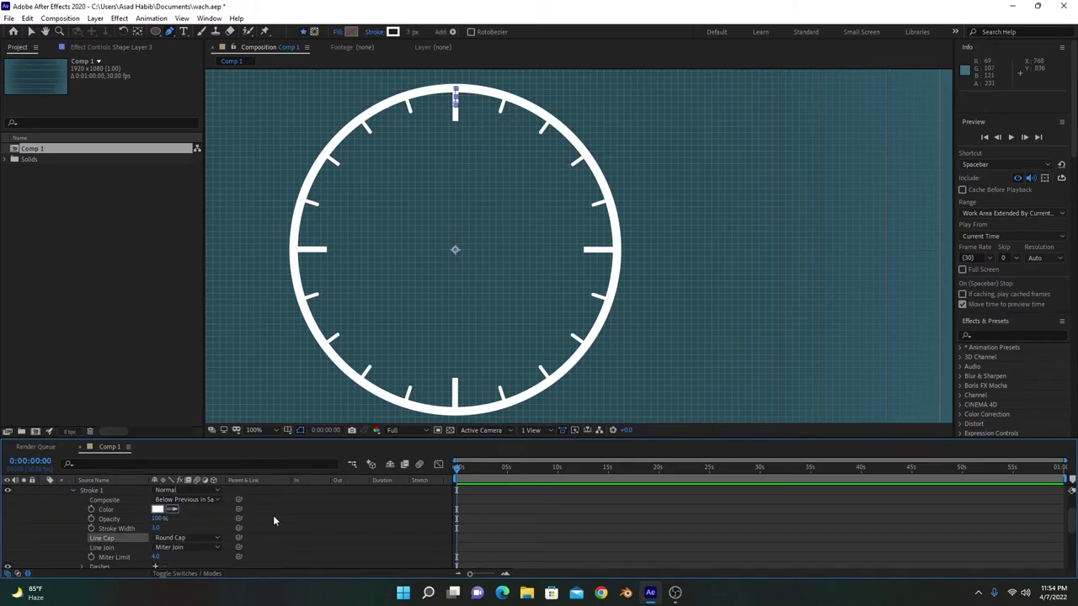
# Step: Change the stroke's line cap on Shape Layer 2 to Round Cap and collapse the layers' properties
pyautogui.scroll(-4, 272, 515)
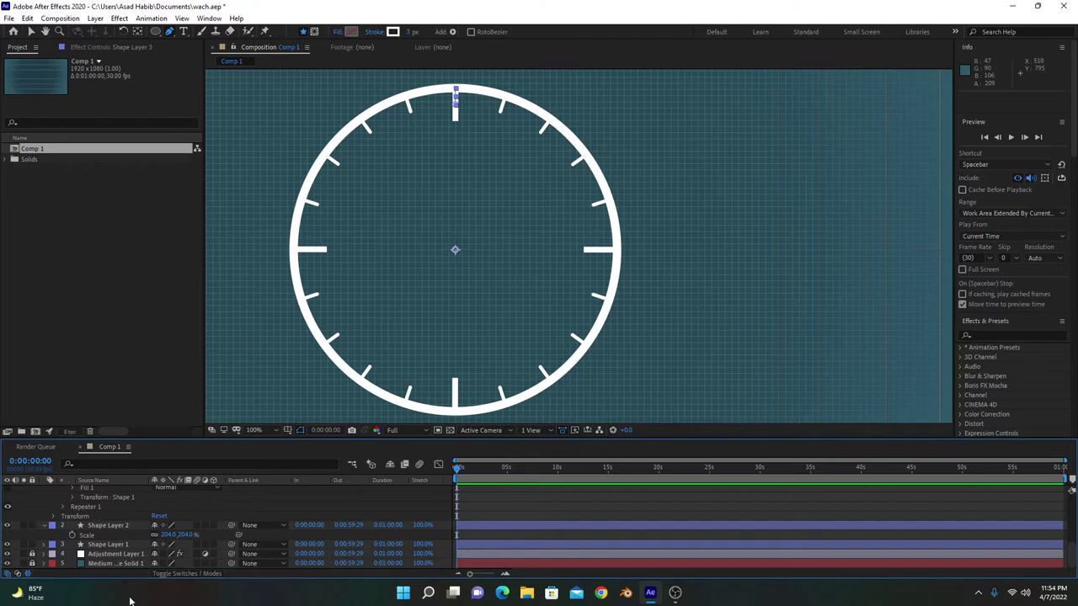
pyautogui.click(45, 527)
pyautogui.click(44, 529)
pyautogui.click(43, 536)
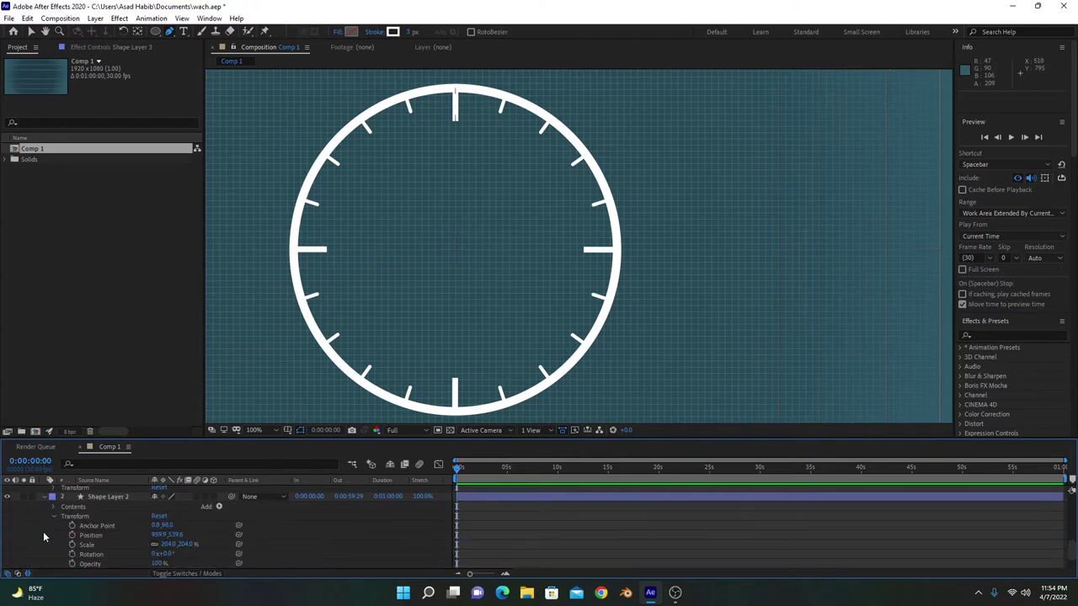
pyautogui.click(53, 507)
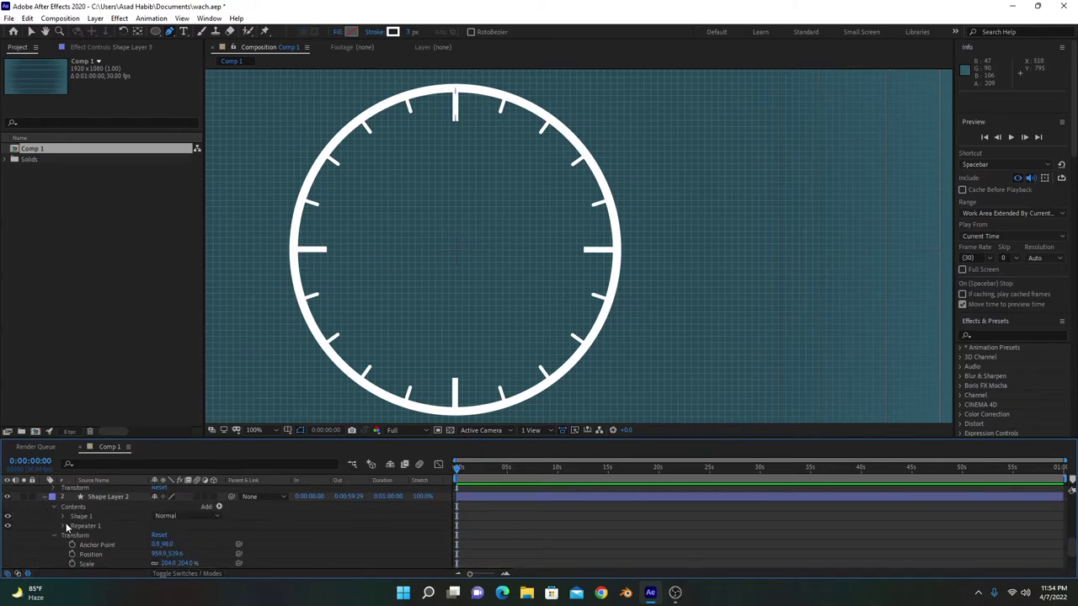
pyautogui.click(62, 517)
pyautogui.click(72, 535)
pyautogui.scroll(-3, 73, 536)
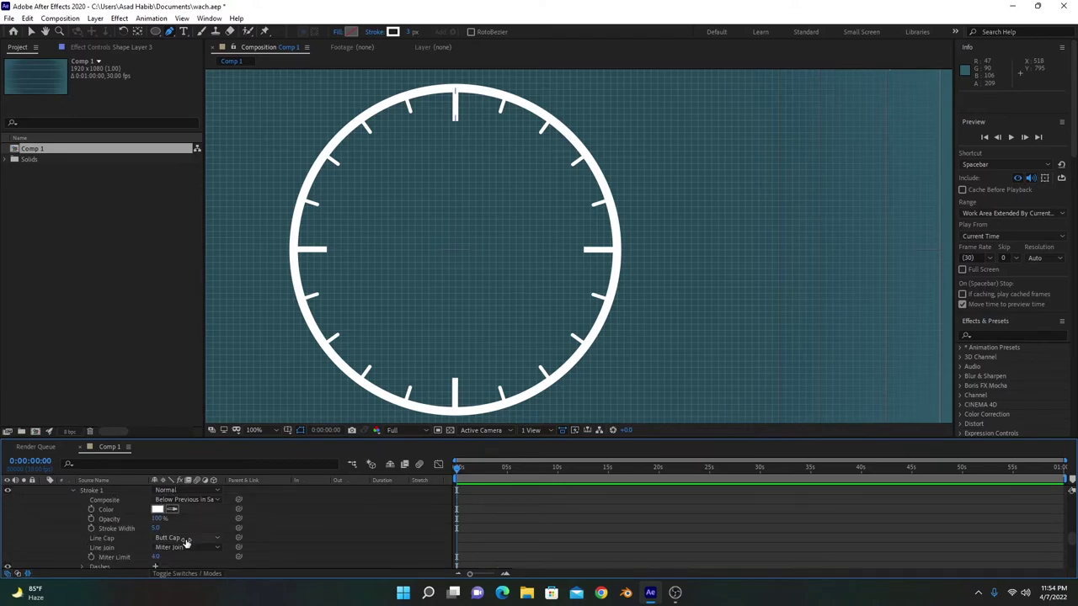
pyautogui.click(207, 537)
pyautogui.click(203, 514)
pyautogui.click(269, 513)
pyautogui.press('u')
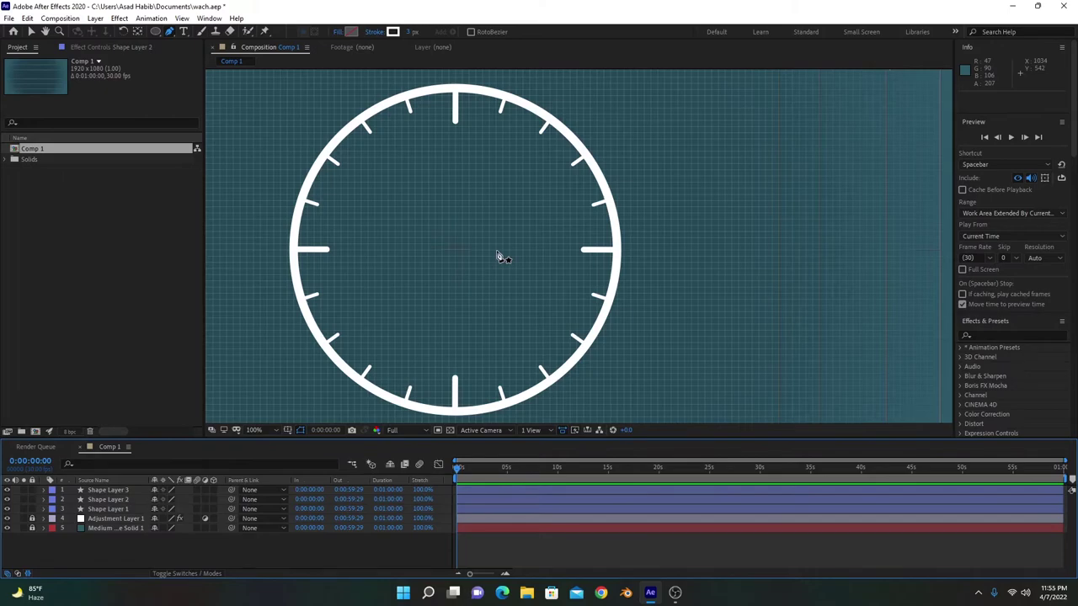
# Step: Lock Shape Layers 1, 2 and 3
pyautogui.hotkey('ctrl', 'a')
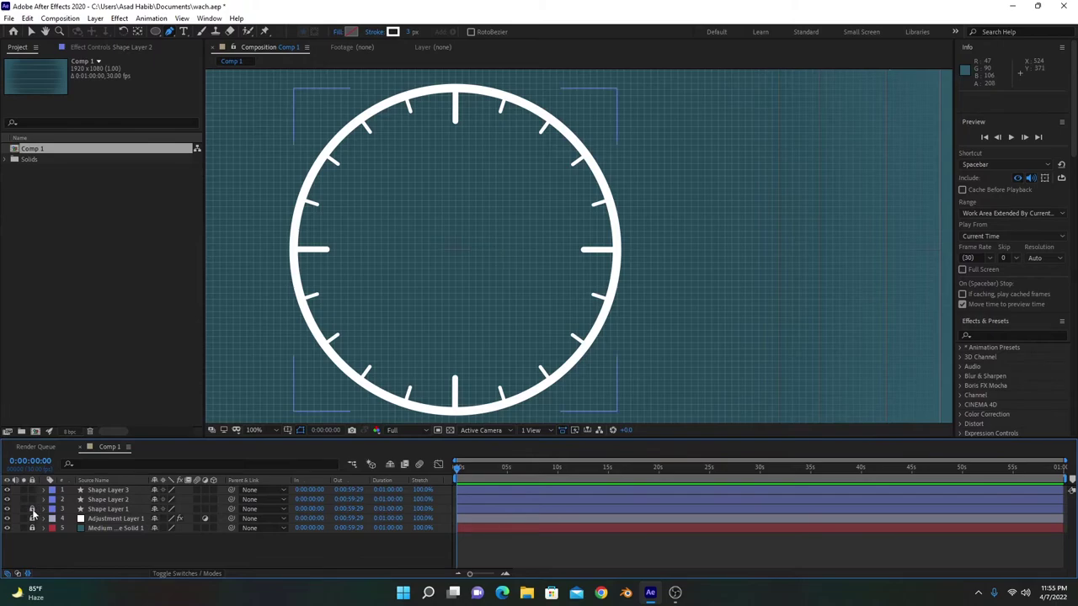
pyautogui.moveTo(32, 510); pyautogui.dragTo(32, 501)
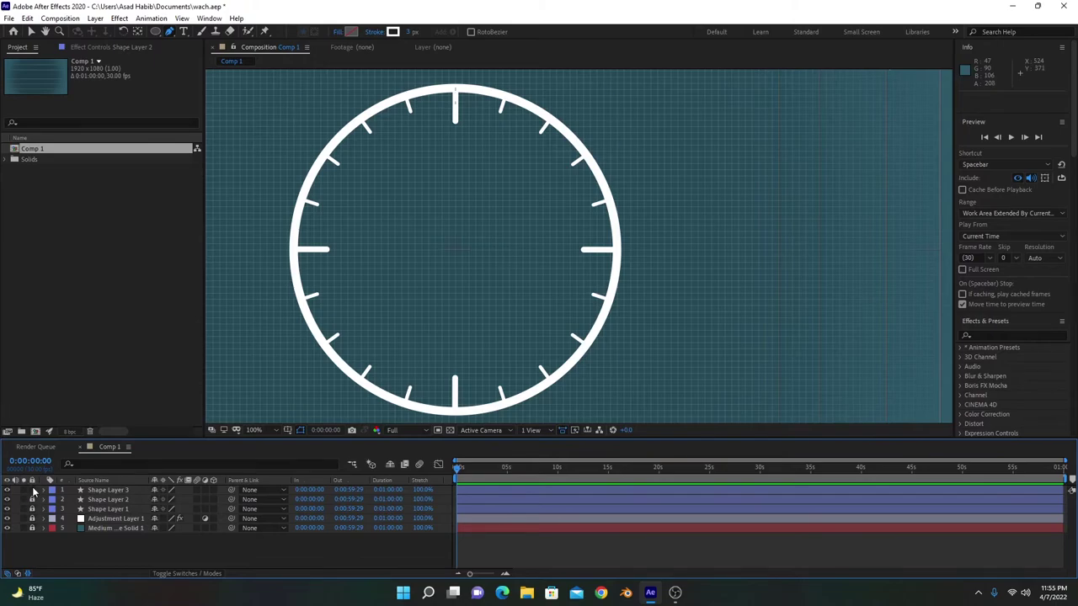
pyautogui.click(32, 489)
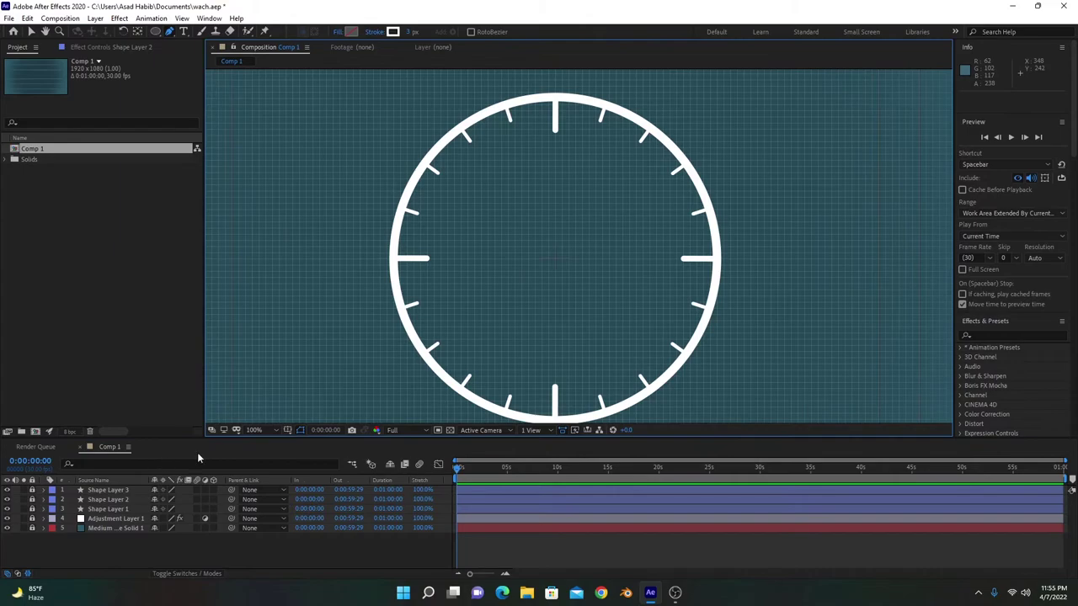
pyautogui.scroll(1, 576, 271)
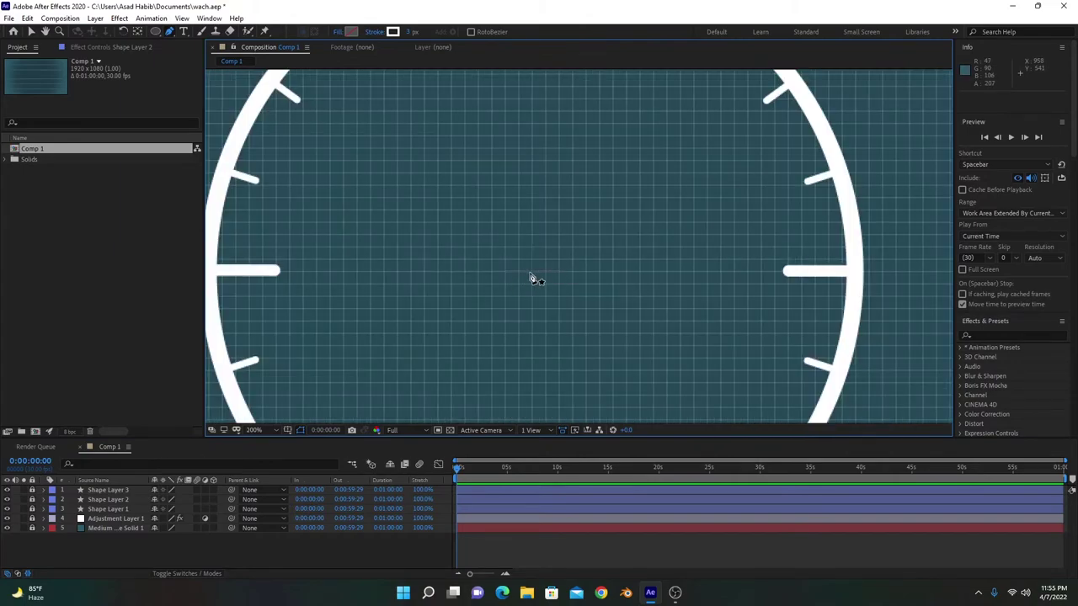
# Step: Draw a vertical line with the Pen tool from the watch face's centre up to about 960, 357, short of the upper thick mark
pyautogui.scroll(2, 533, 279)
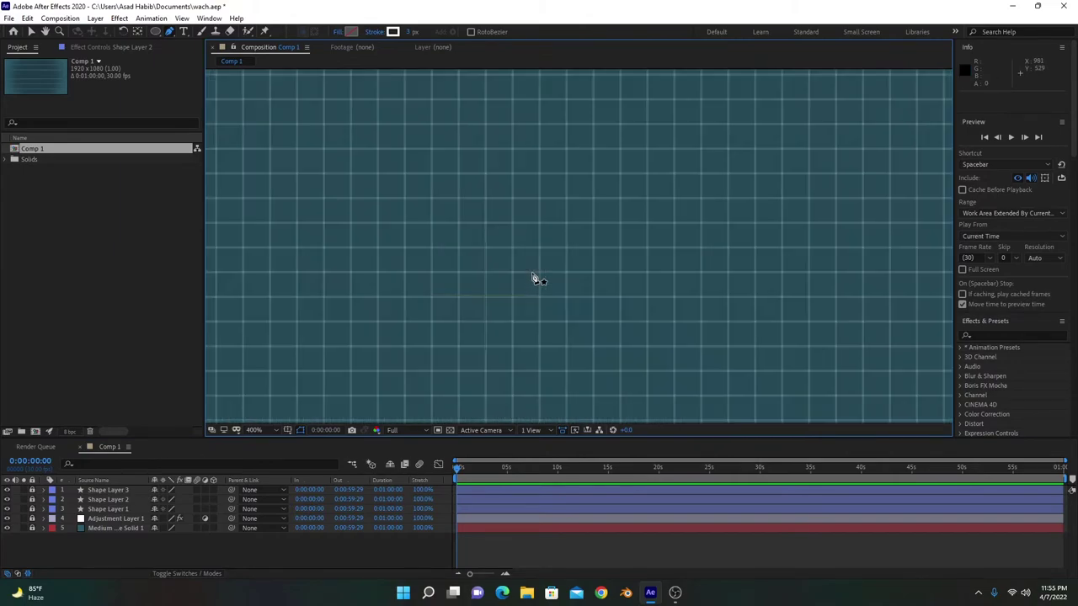
pyautogui.click(484, 296)
pyautogui.click(485, 128)
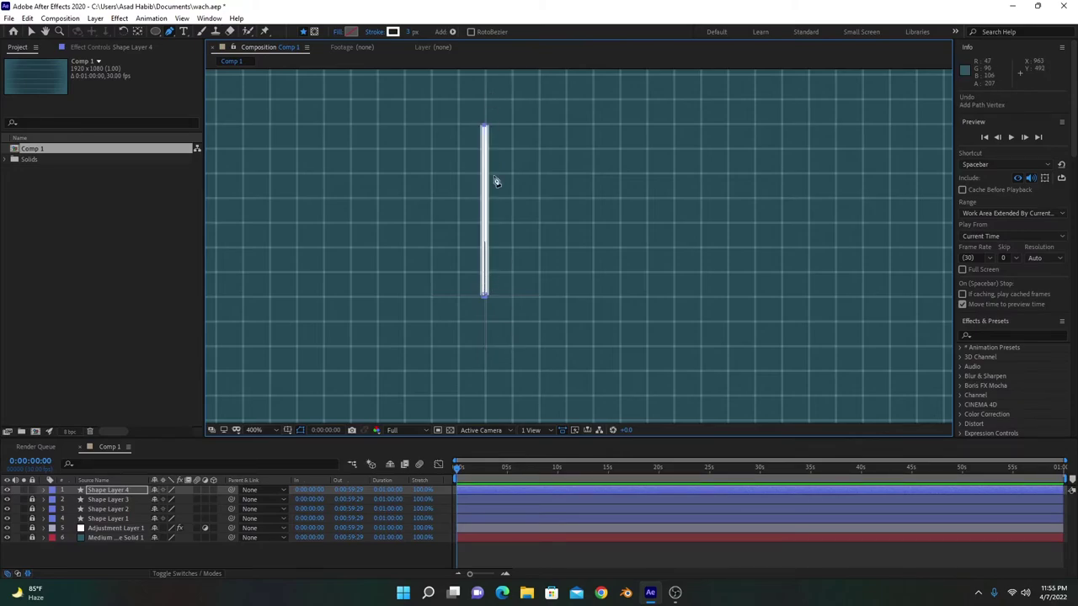
pyautogui.scroll(-3, 489, 163)
pyautogui.moveTo(556, 221); pyautogui.dragTo(556, 211)
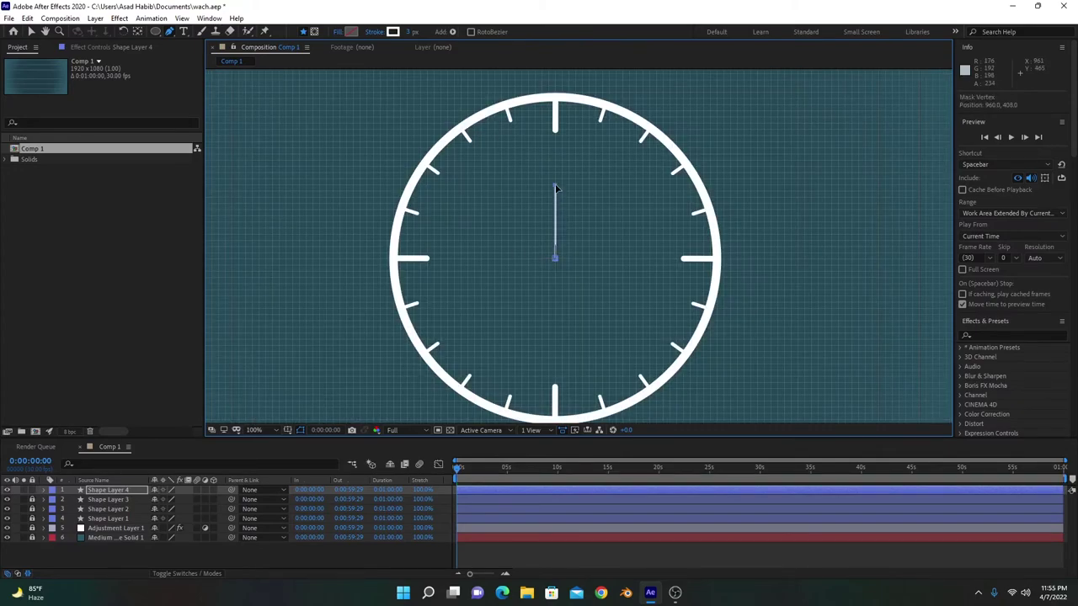
pyautogui.moveTo(555, 173); pyautogui.dragTo(558, 161)
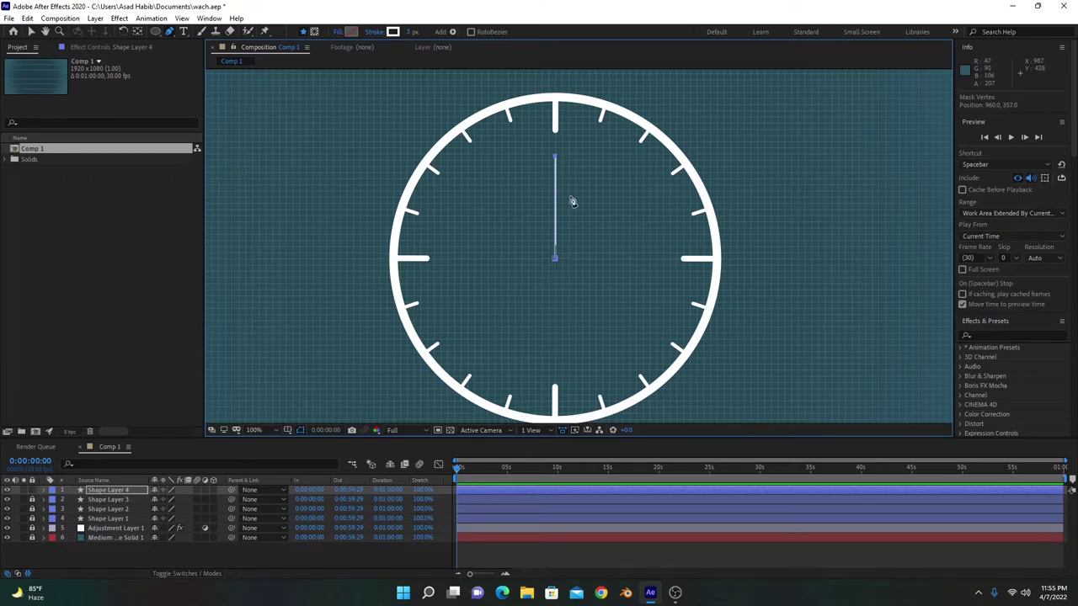
# Step: Set the new centre line's stroke width to 5 px
pyautogui.click(411, 32)
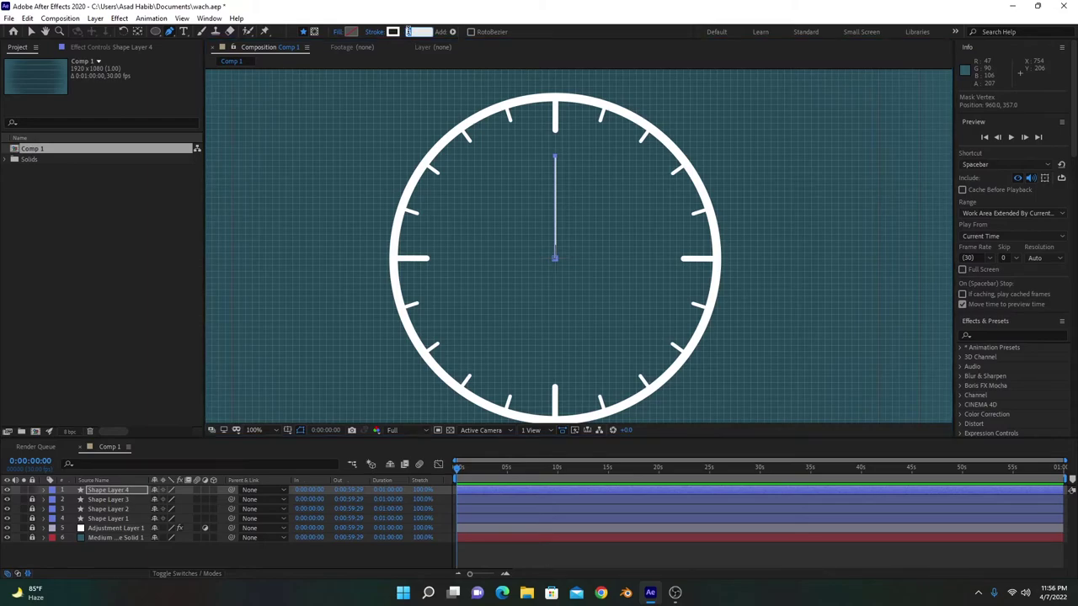
pyautogui.write('5')
pyautogui.press('Return')
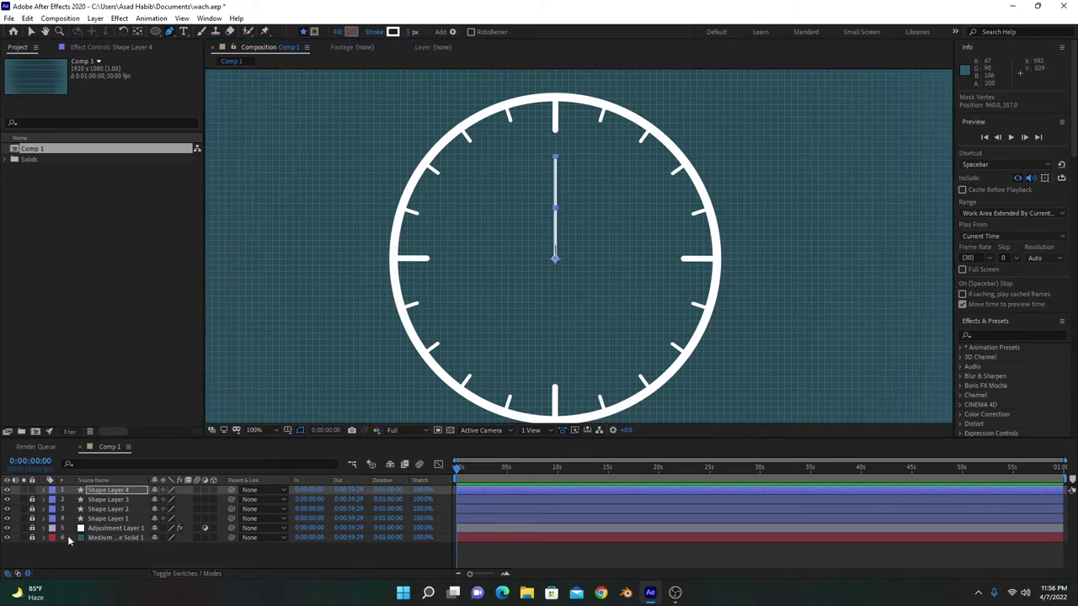
# Step: Rename Shape Layer 4 as minutes
pyautogui.click(109, 491)
pyautogui.scroll(2, 561, 269)
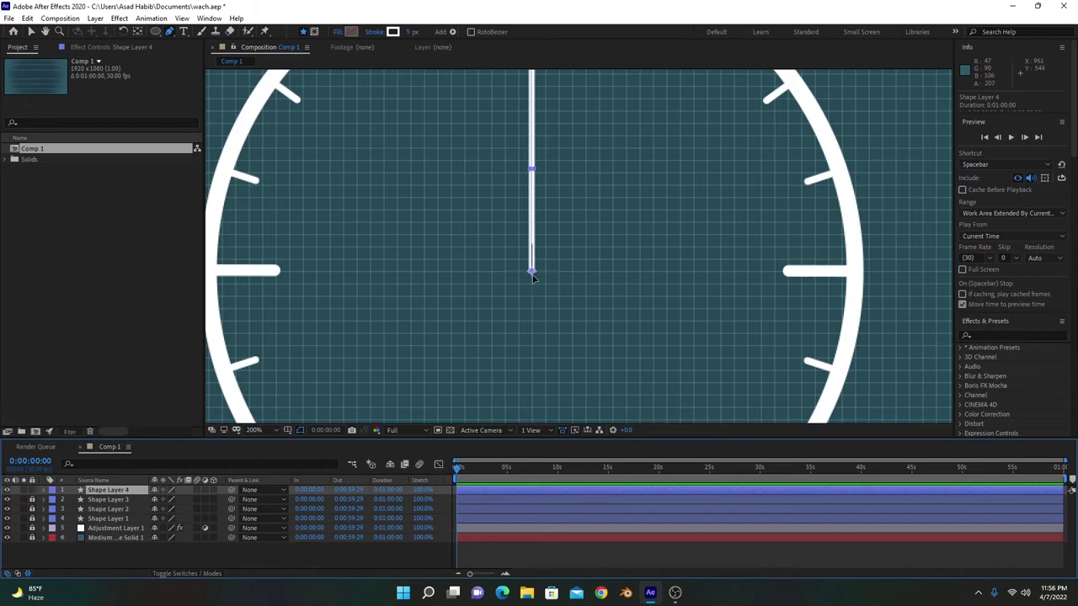
pyautogui.press(',')
pyautogui.press(',')
pyautogui.press('Return')
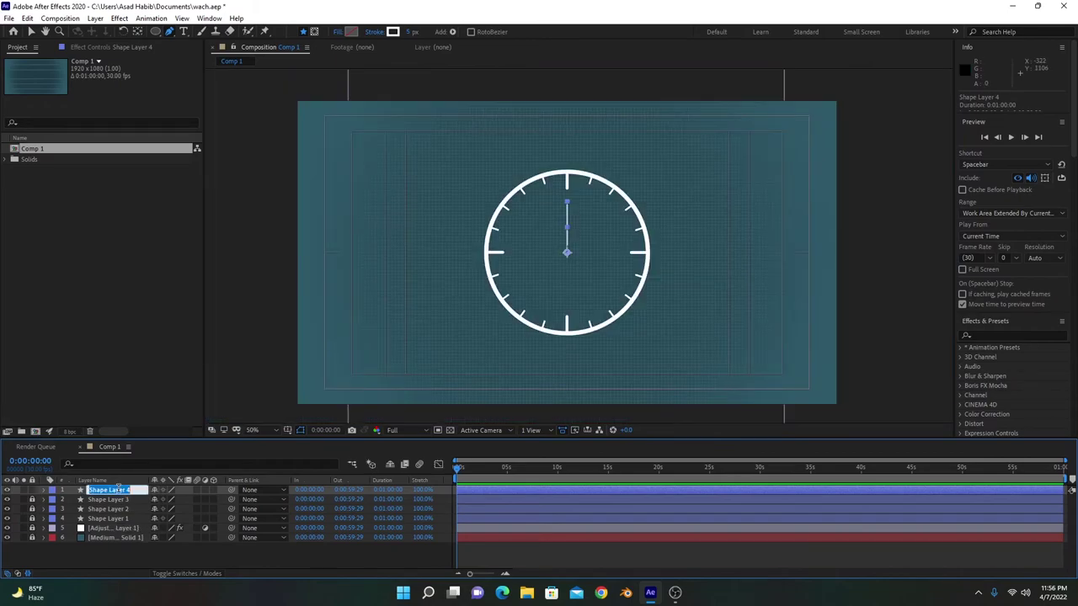
pyautogui.write('minutes')
pyautogui.press('Return')
# Step: Duplicate the minutes layer and set the copy's stroke width to 20 px
pyautogui.hotkey('ctrl', 'd')
pyautogui.moveTo(411, 33); pyautogui.dragTo(419, 35)
pyautogui.click(412, 34)
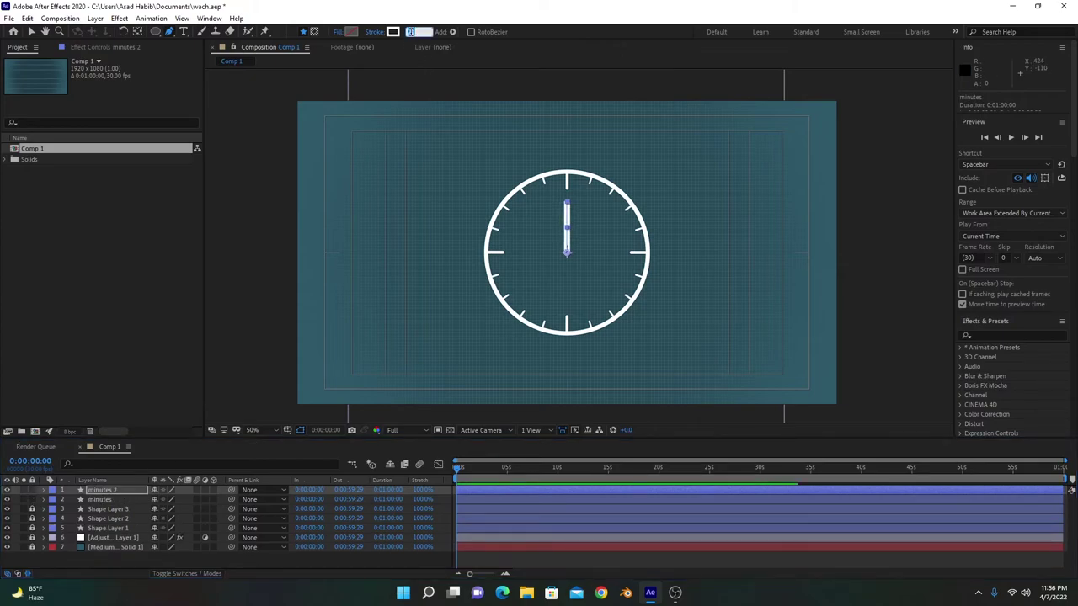
pyautogui.write('20')
pyautogui.press('Return')
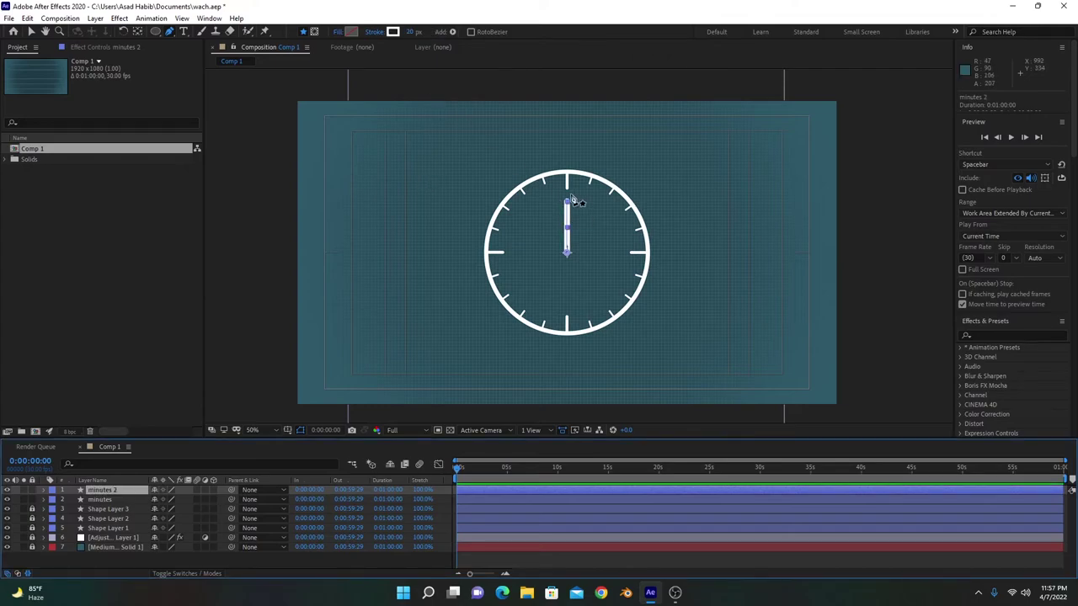
# Step: Shorten the thick hand by moving its outer end point down to about 960, 422
pyautogui.press('/')
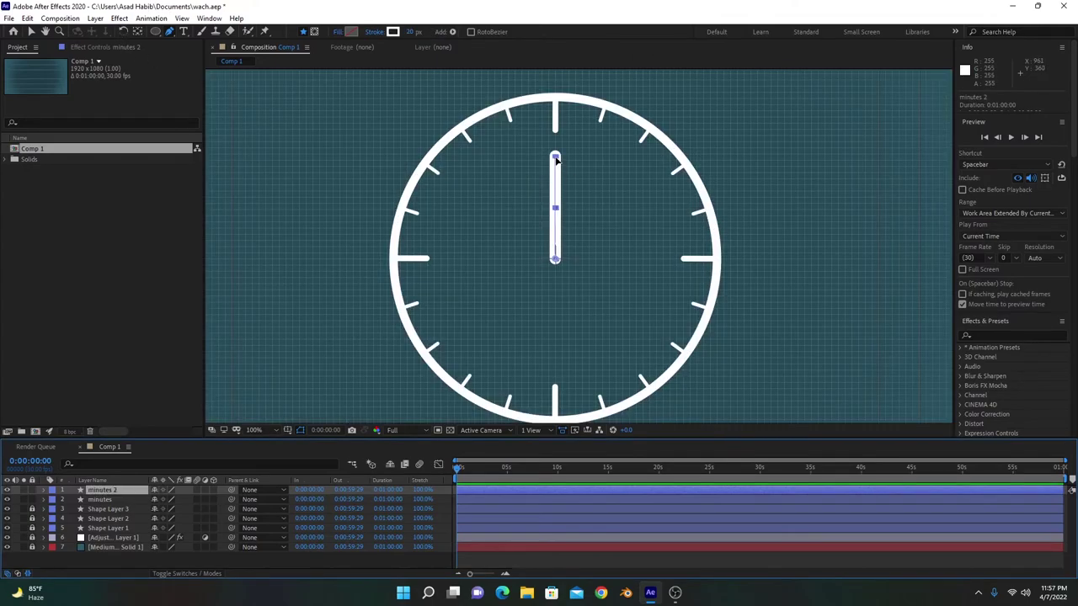
pyautogui.moveTo(555, 162); pyautogui.dragTo(556, 198)
pyautogui.press('.')
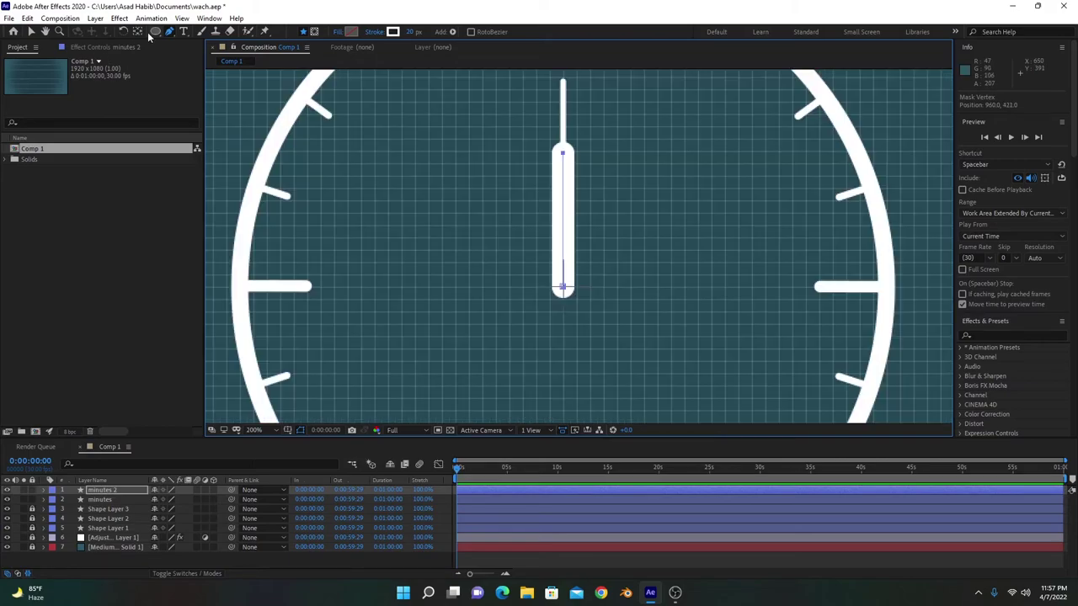
# Step: Align the anchor points of minutes 2 and minutes with the hands' inner ends at the watch face's centre
pyautogui.press('y')
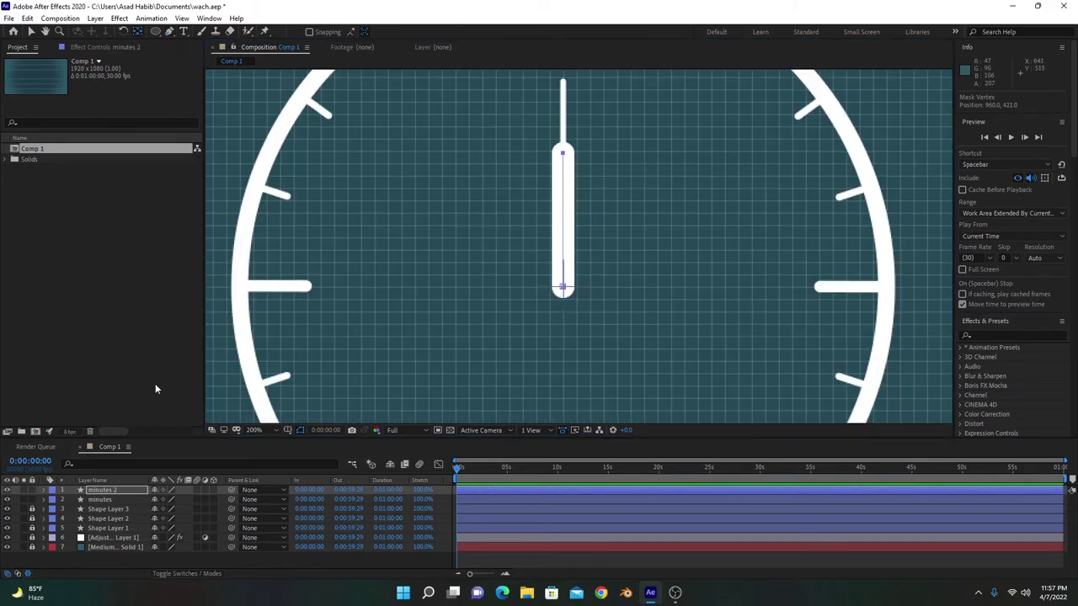
pyautogui.click(124, 490)
pyautogui.press('.')
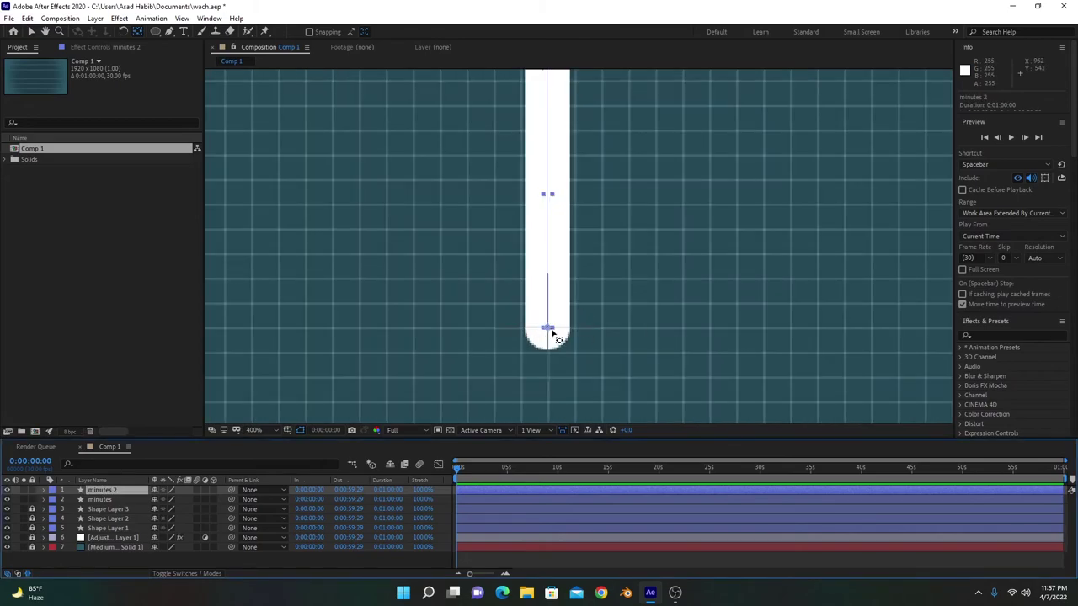
pyautogui.moveTo(549, 327); pyautogui.dragTo(548, 326)
pyautogui.click(118, 499)
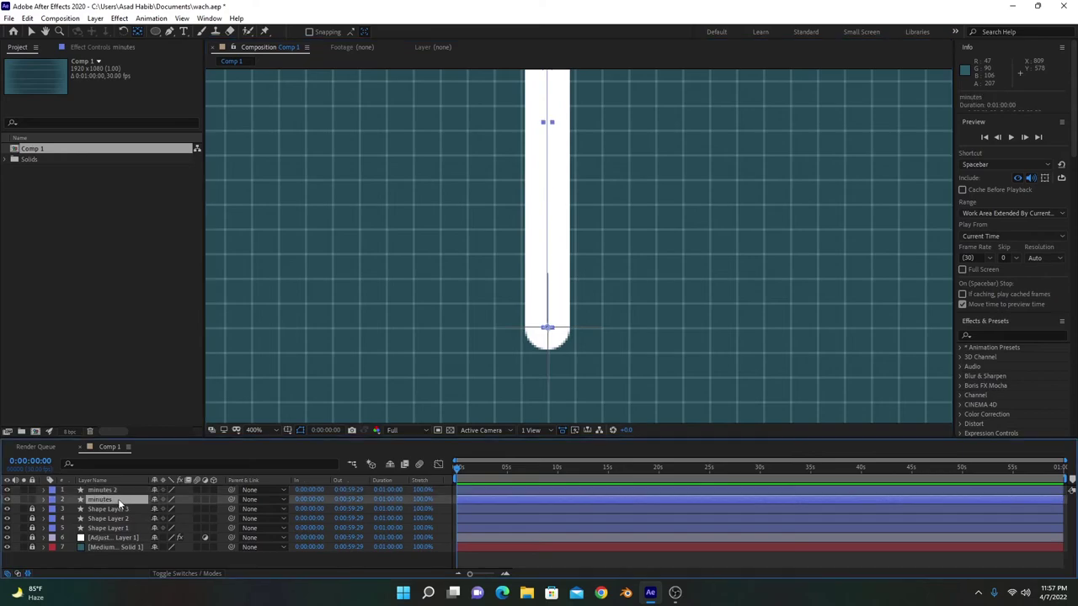
pyautogui.moveTo(548, 326); pyautogui.dragTo(549, 328)
pyautogui.scroll(3, 549, 345)
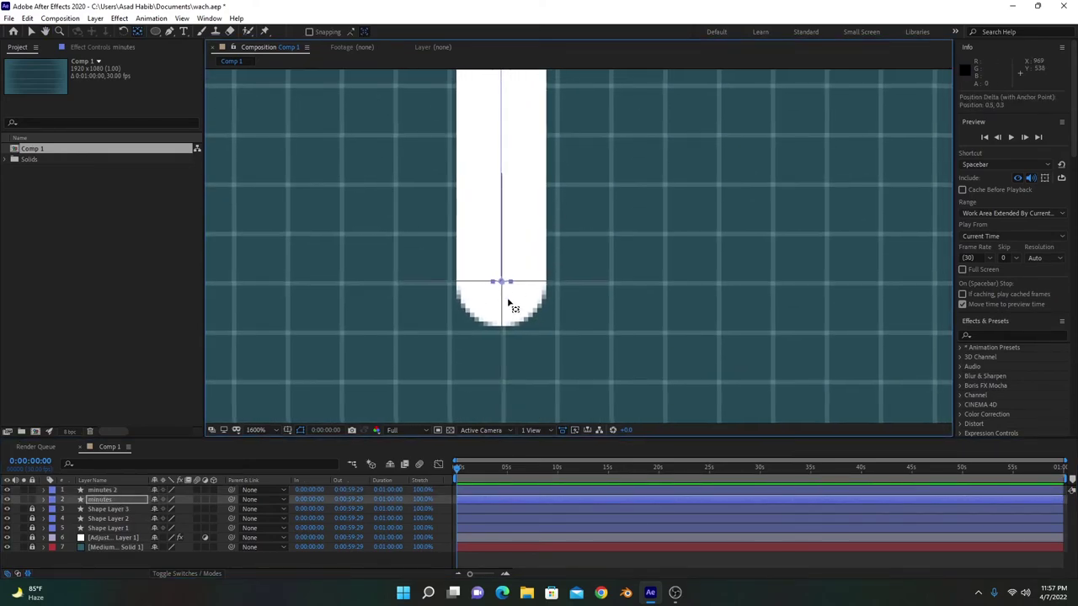
pyautogui.scroll(-5, 436, 324)
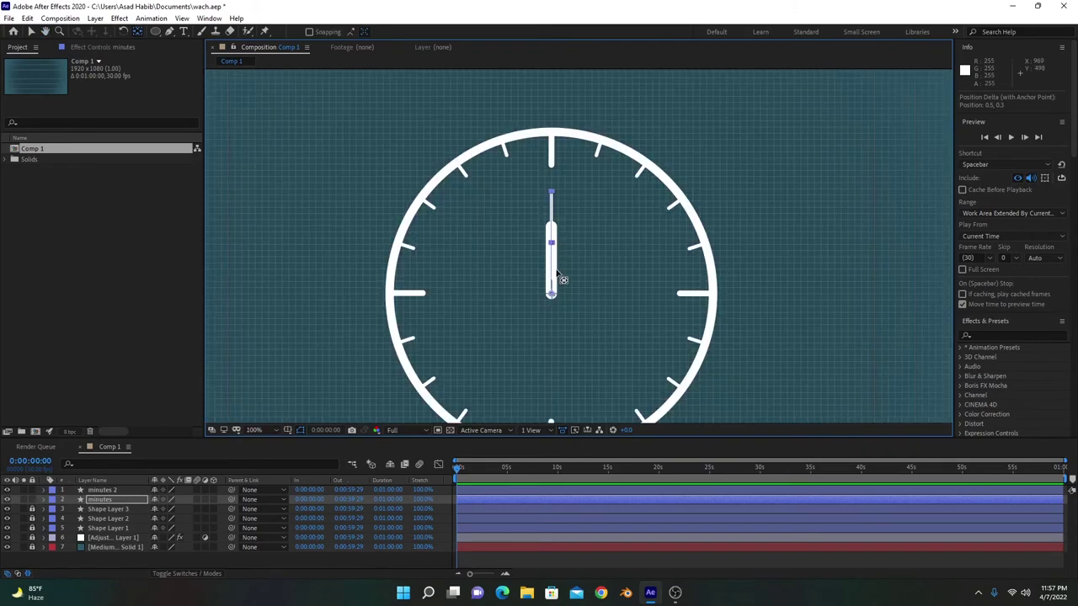
pyautogui.scroll(-1, 557, 273)
pyautogui.moveTo(558, 260); pyautogui.dragTo(537, 290)
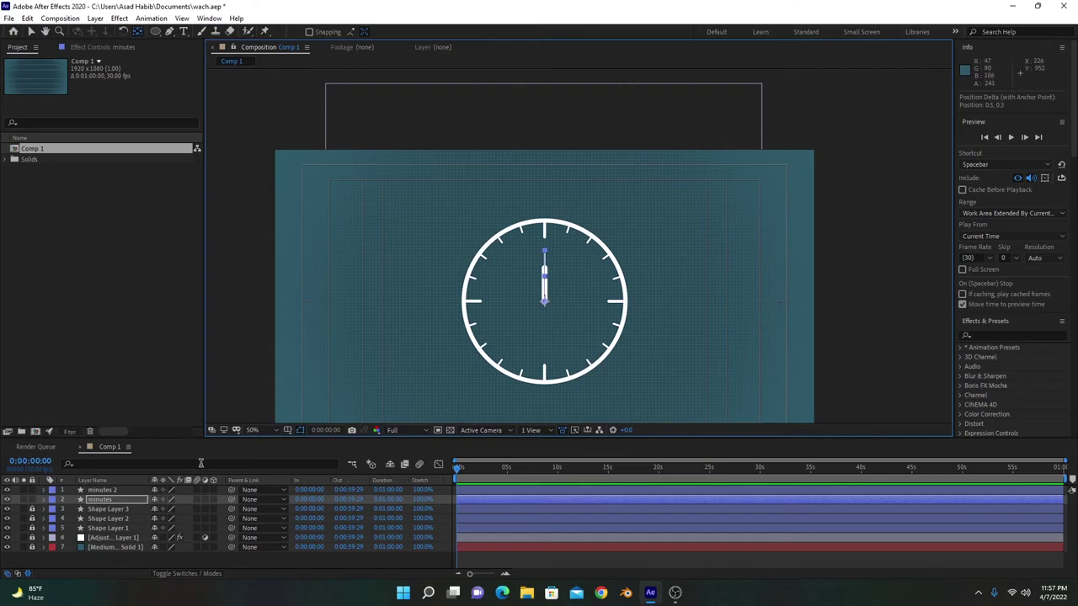
# Step: Rename the minutes 2 layer as hour
pyautogui.click(107, 490)
pyautogui.press('Return')
pyautogui.write('ho')
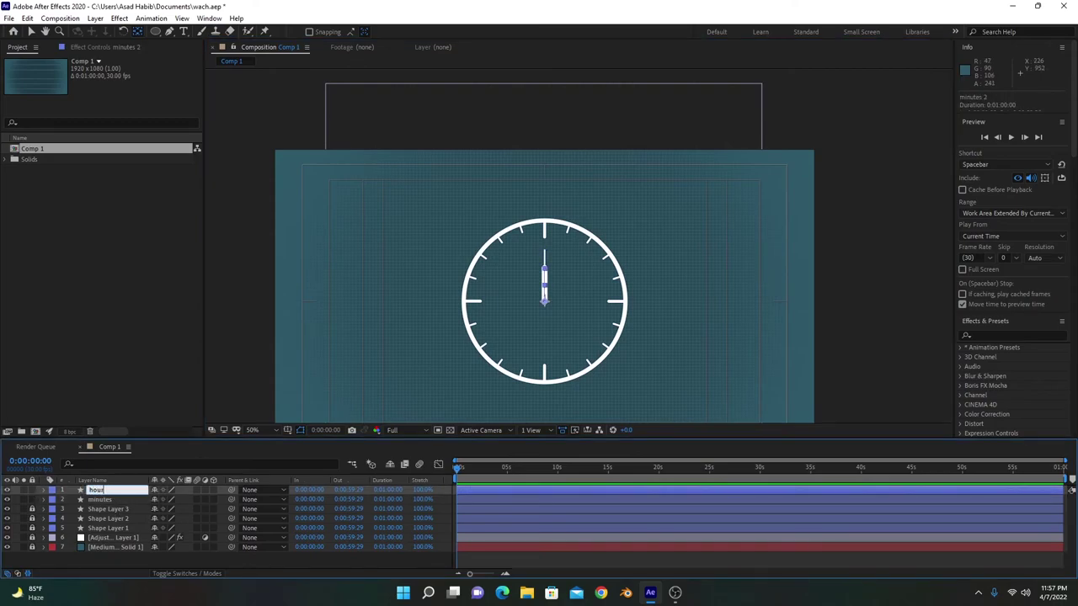
pyautogui.write('ur')
pyautogui.press('Return')
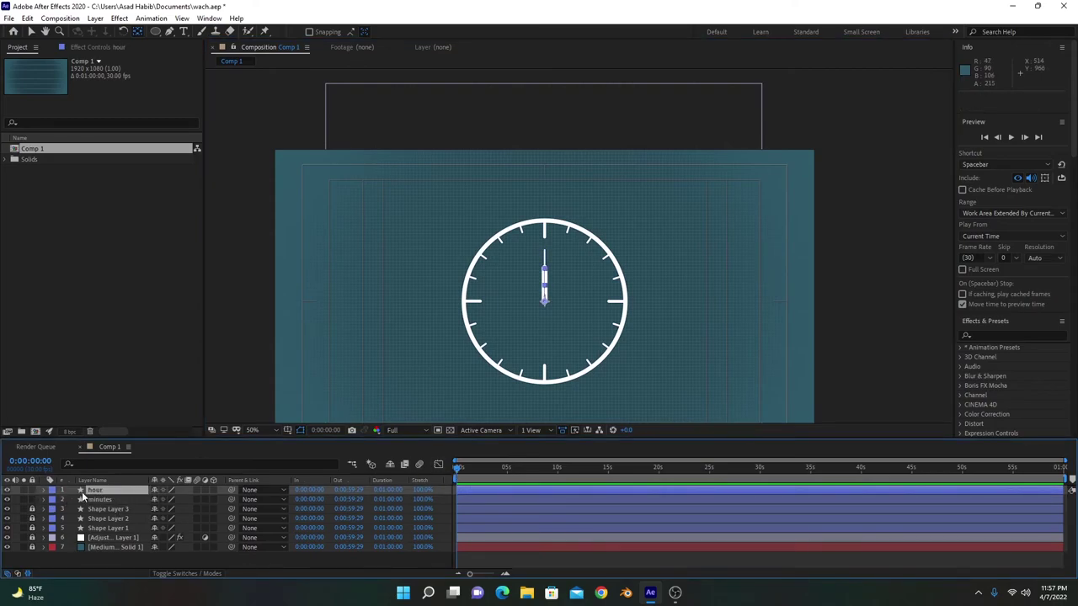
# Step: Keyframe the hour layer's Rotation from 0 at the composition's start to 1 full revolution at 0:00:59:29
pyautogui.press('r')
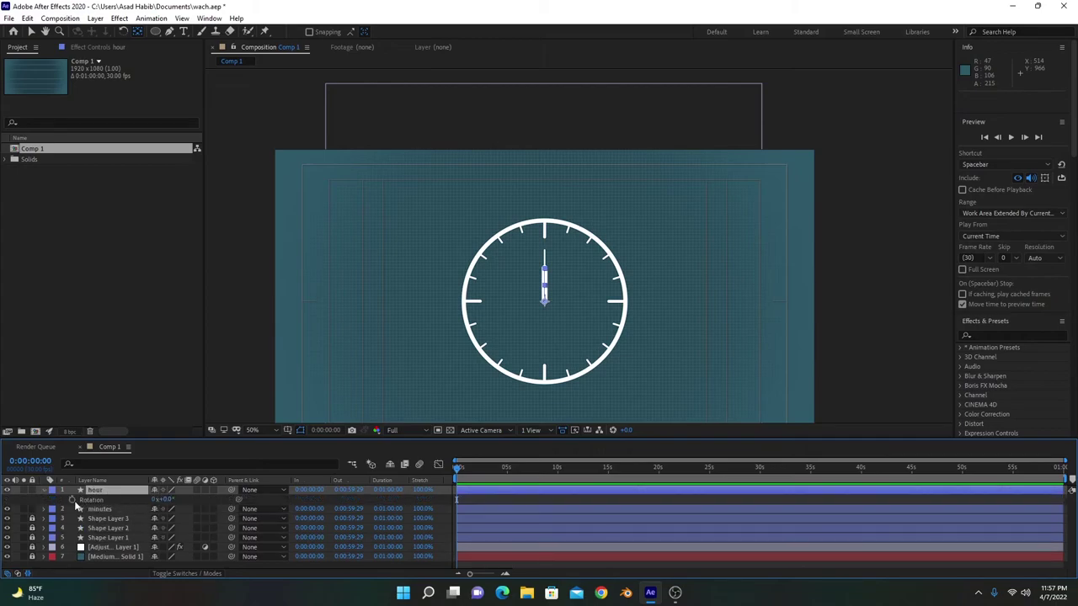
pyautogui.click(72, 500)
pyautogui.press('End')
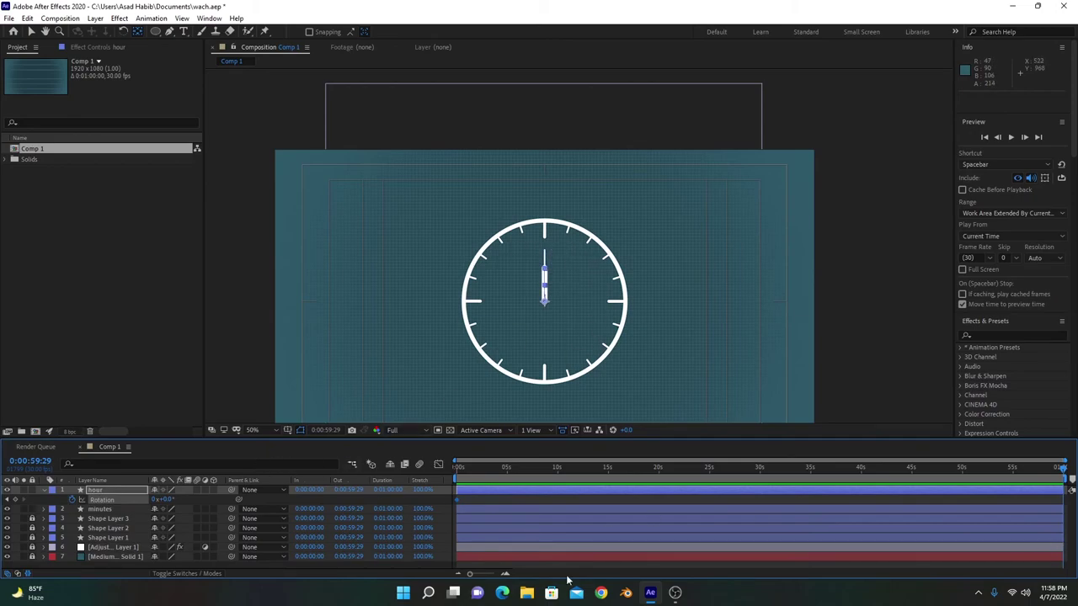
pyautogui.click(169, 499)
pyautogui.press('Return')
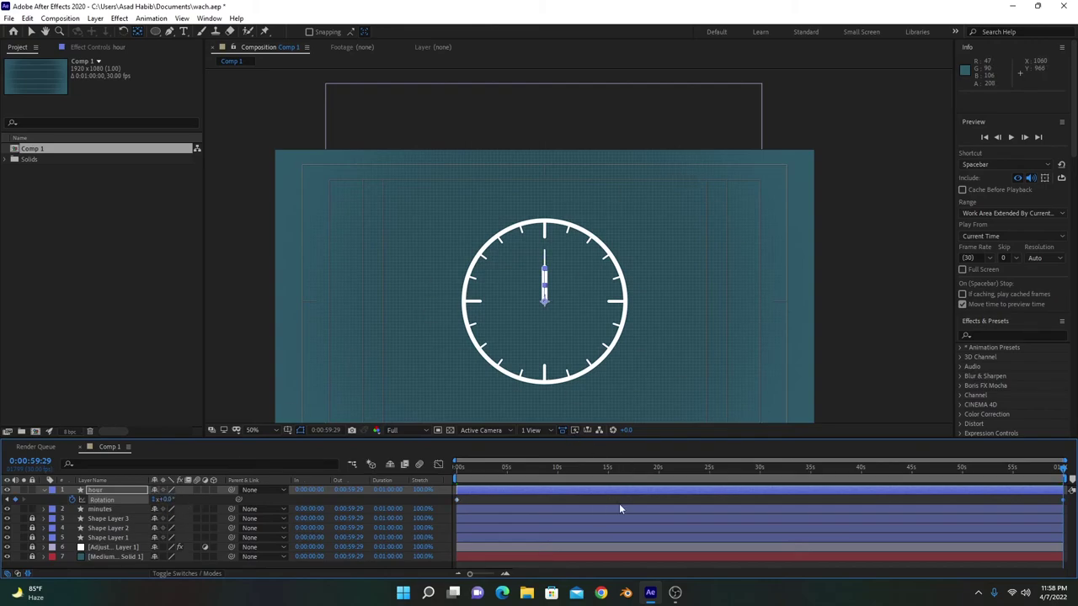
# Step: Preview the hour hand's rotation from the start of the composition
pyautogui.moveTo(990, 475); pyautogui.dragTo(459, 473)
pyautogui.press('space')
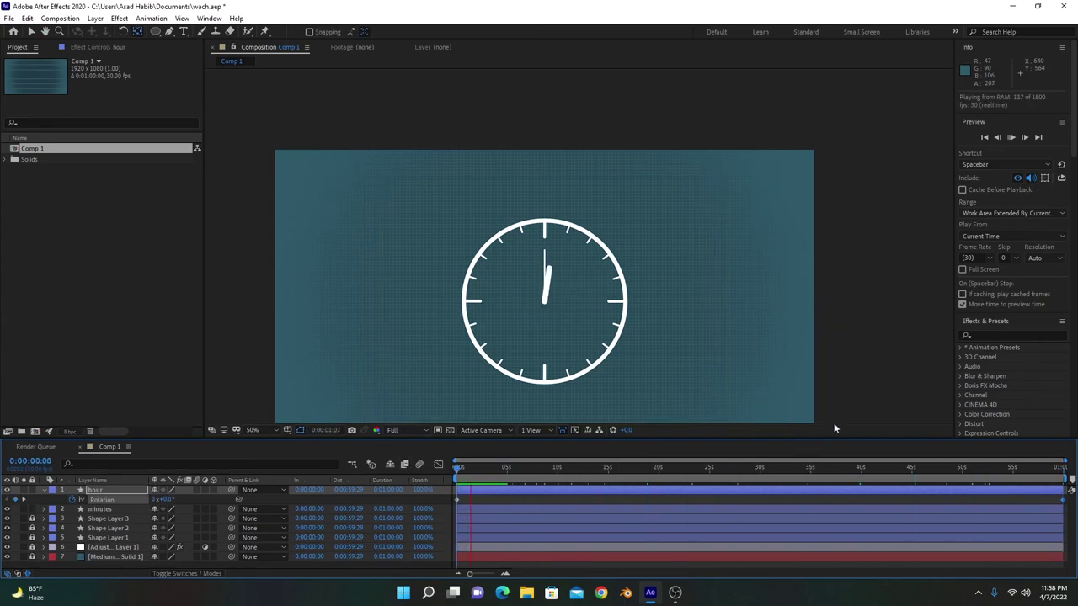
pyautogui.press('space')
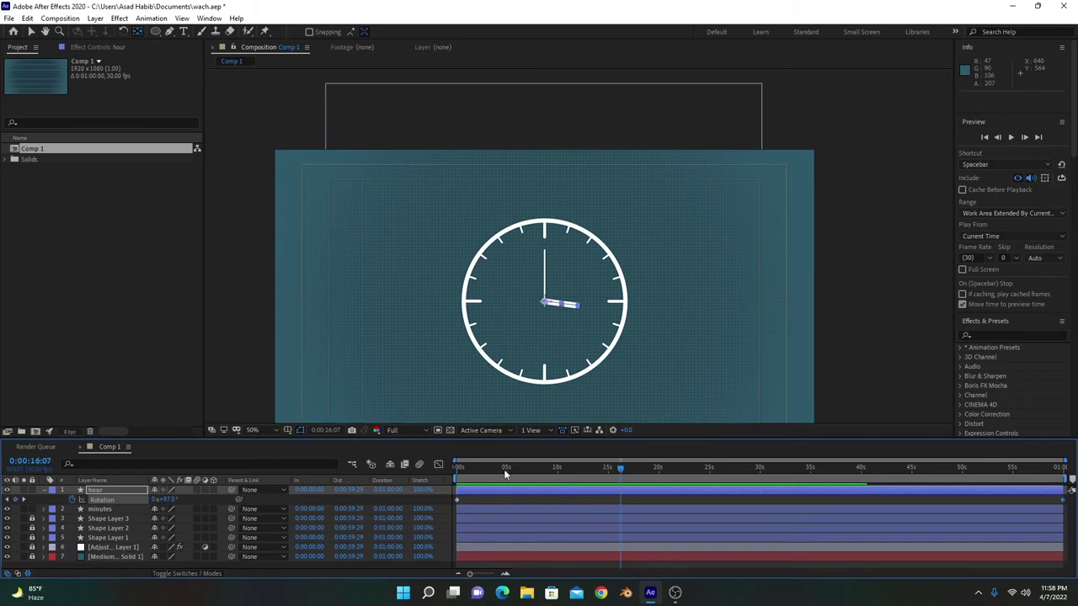
# Step: Keyframe the minutes layer's Rotation from 0 at the composition's start to 60 full revolutions at 0:00:59:29
pyautogui.moveTo(503, 469); pyautogui.dragTo(430, 470)
pyautogui.click(44, 509)
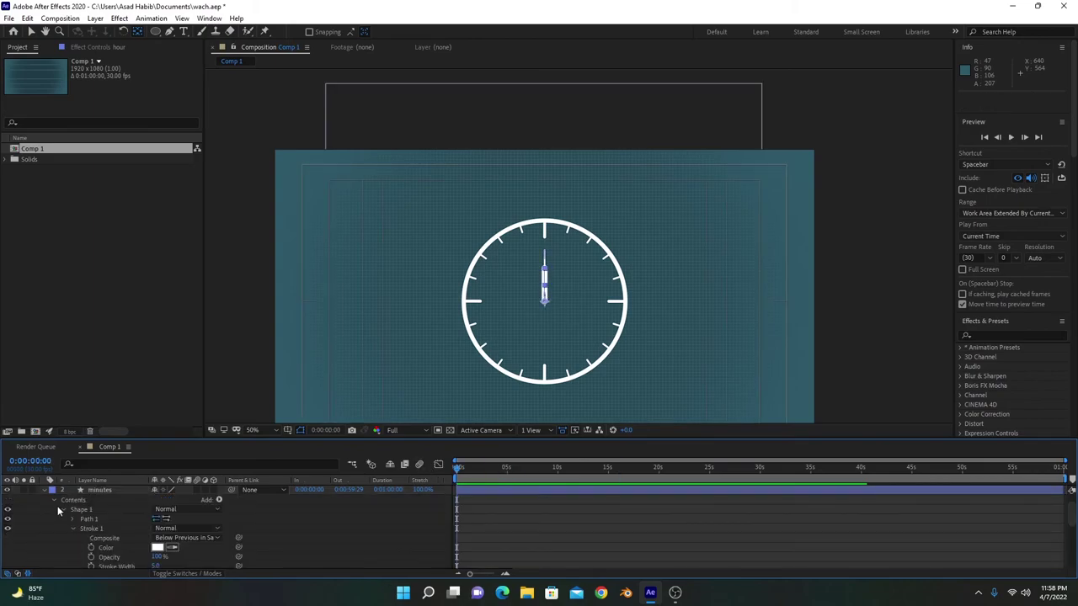
pyautogui.click(94, 492)
pyautogui.press('r')
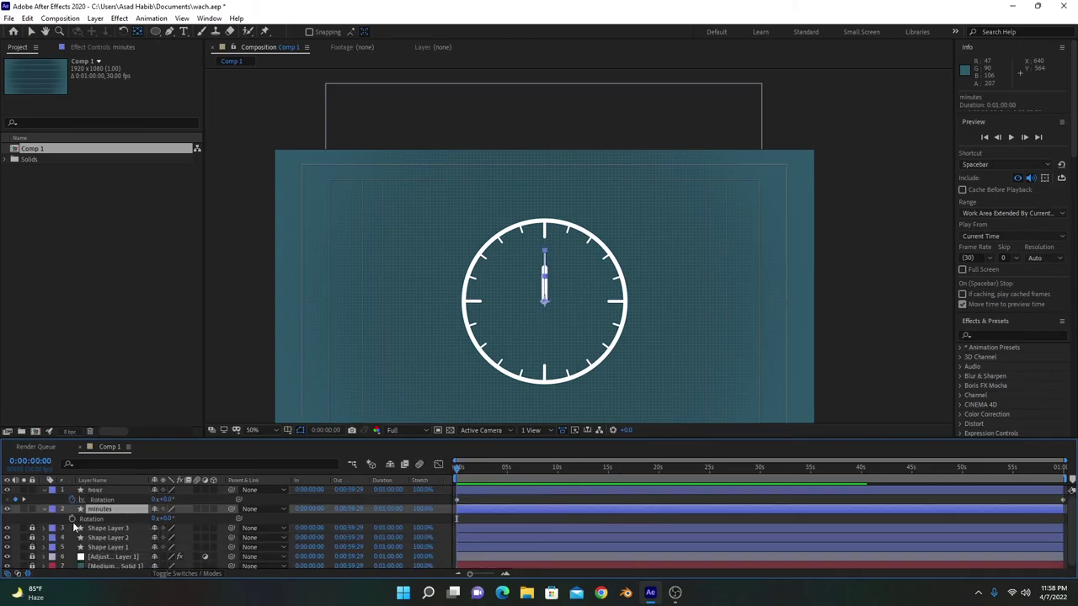
pyautogui.click(94, 519)
pyautogui.click(1065, 469)
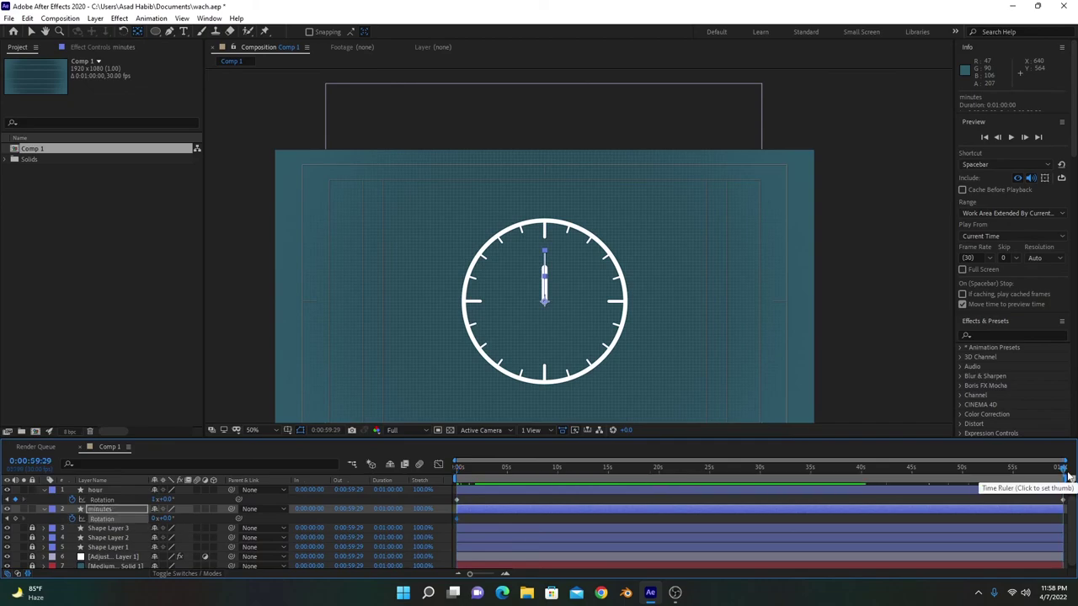
pyautogui.click(154, 519)
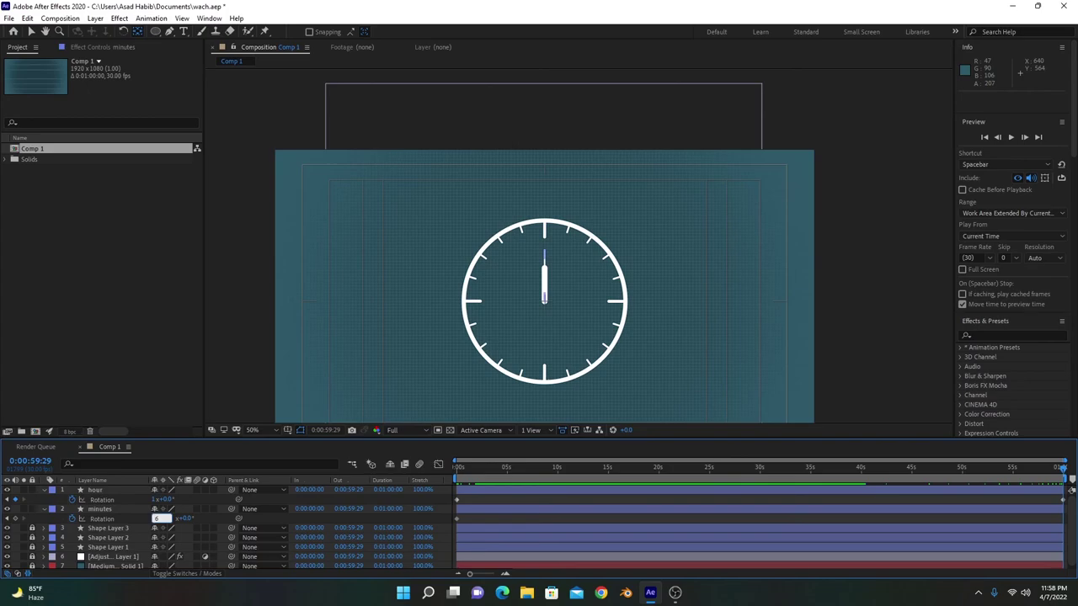
pyautogui.write('60')
pyautogui.press('Return')
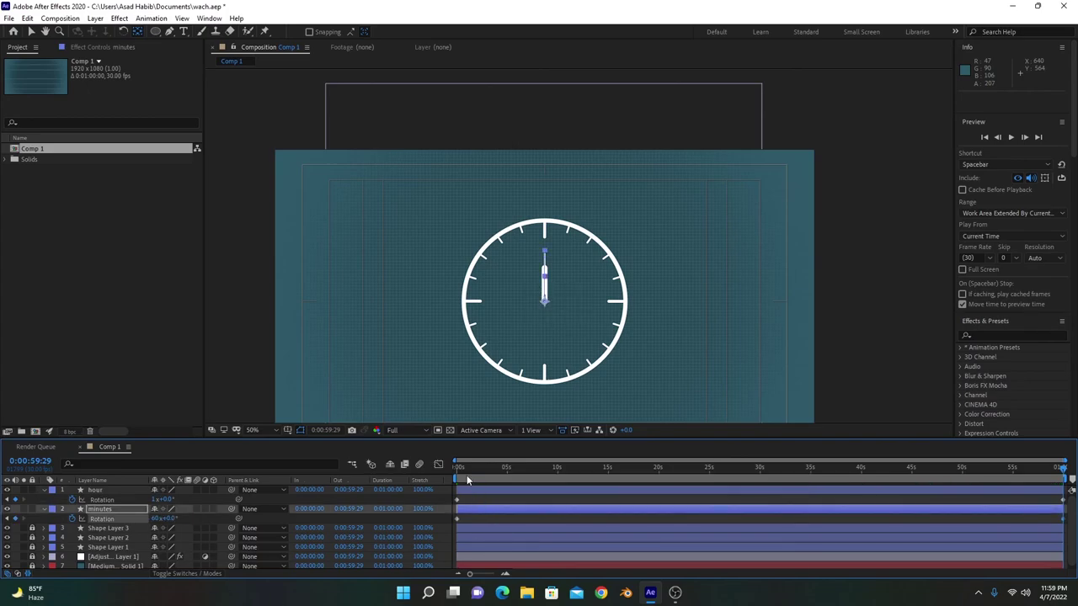
# Step: Play the composition from the start to check both hands rotating together
pyautogui.moveTo(466, 475); pyautogui.dragTo(442, 466)
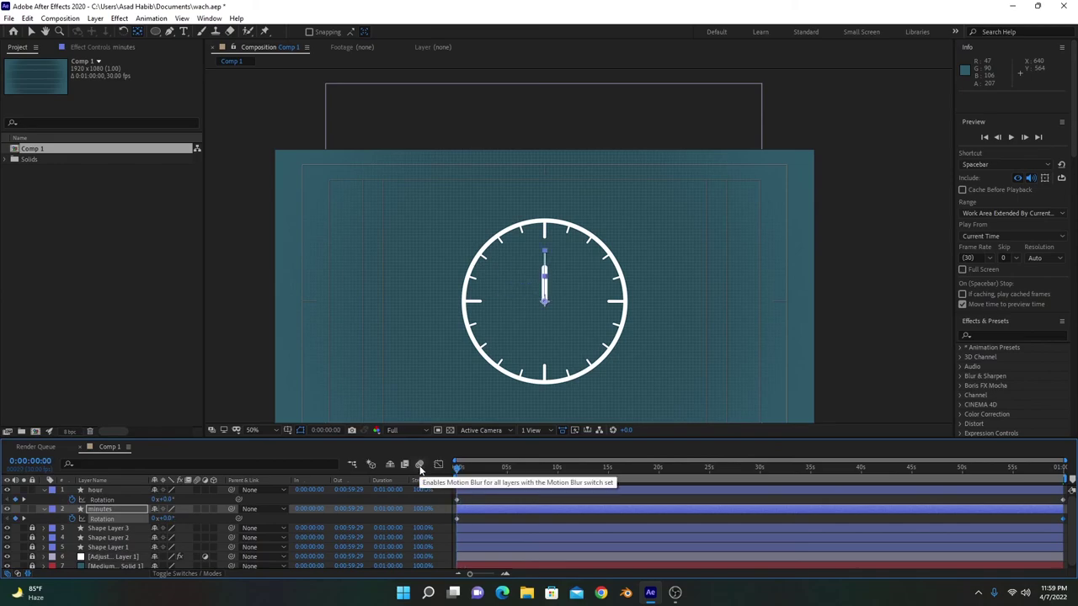
pyautogui.press('space')
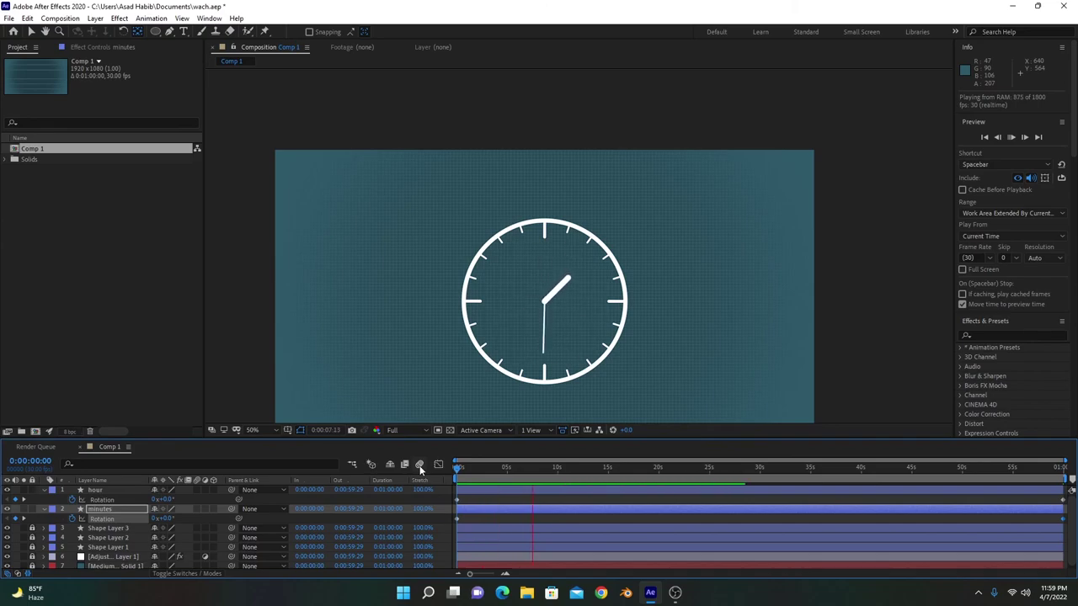
pyautogui.press('space')
pyautogui.press('space')
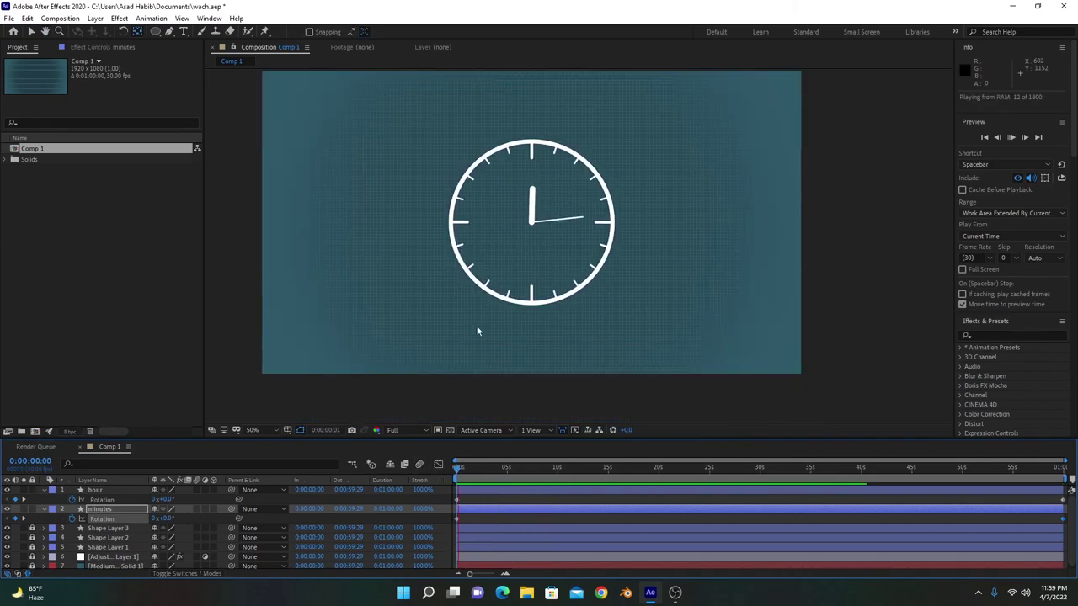